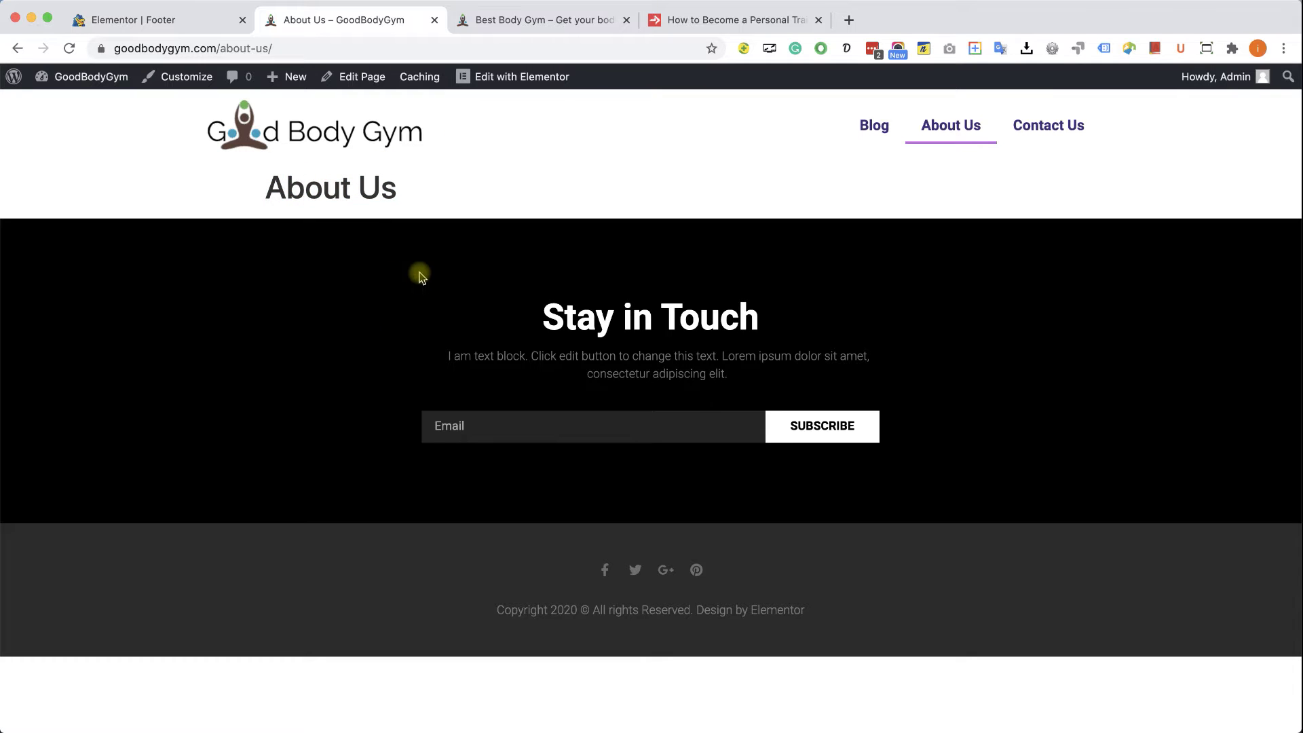
- Open the About Us page on the sbcourse.com demo site and review its alternating photo and text sections
click(569, 25)
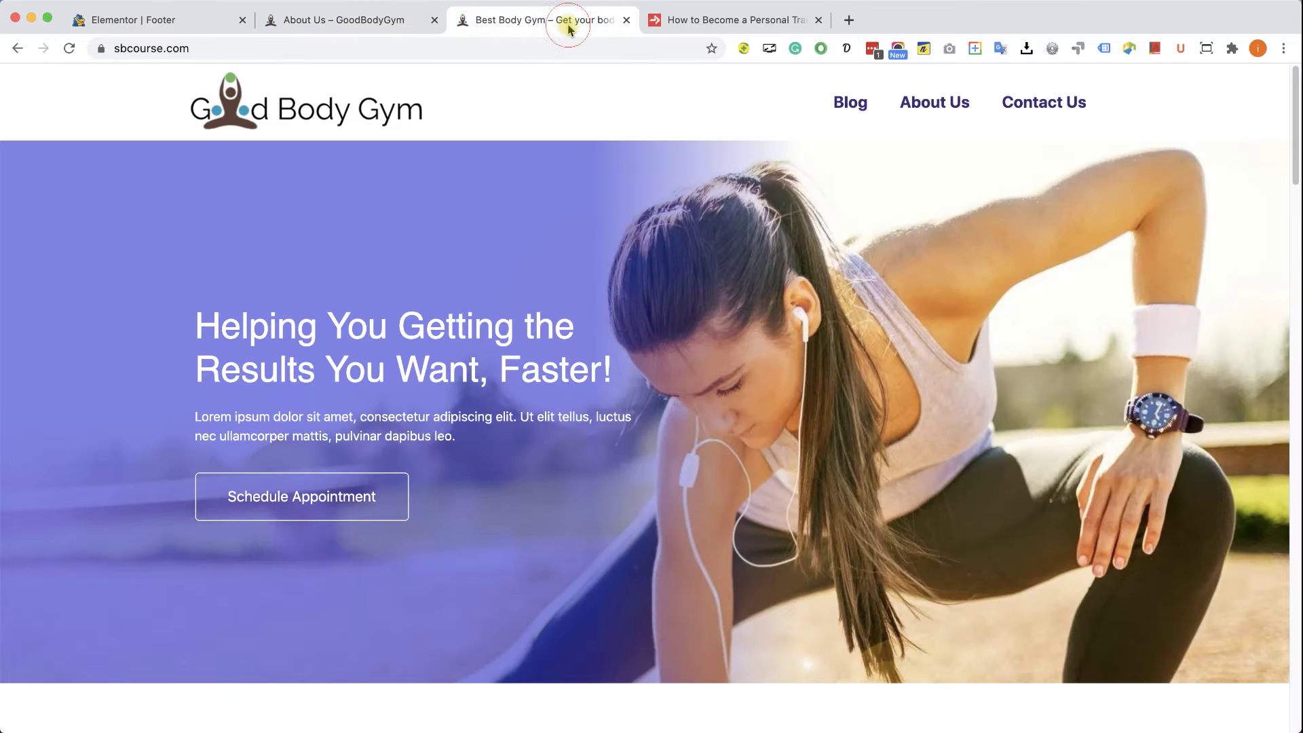
click(939, 101)
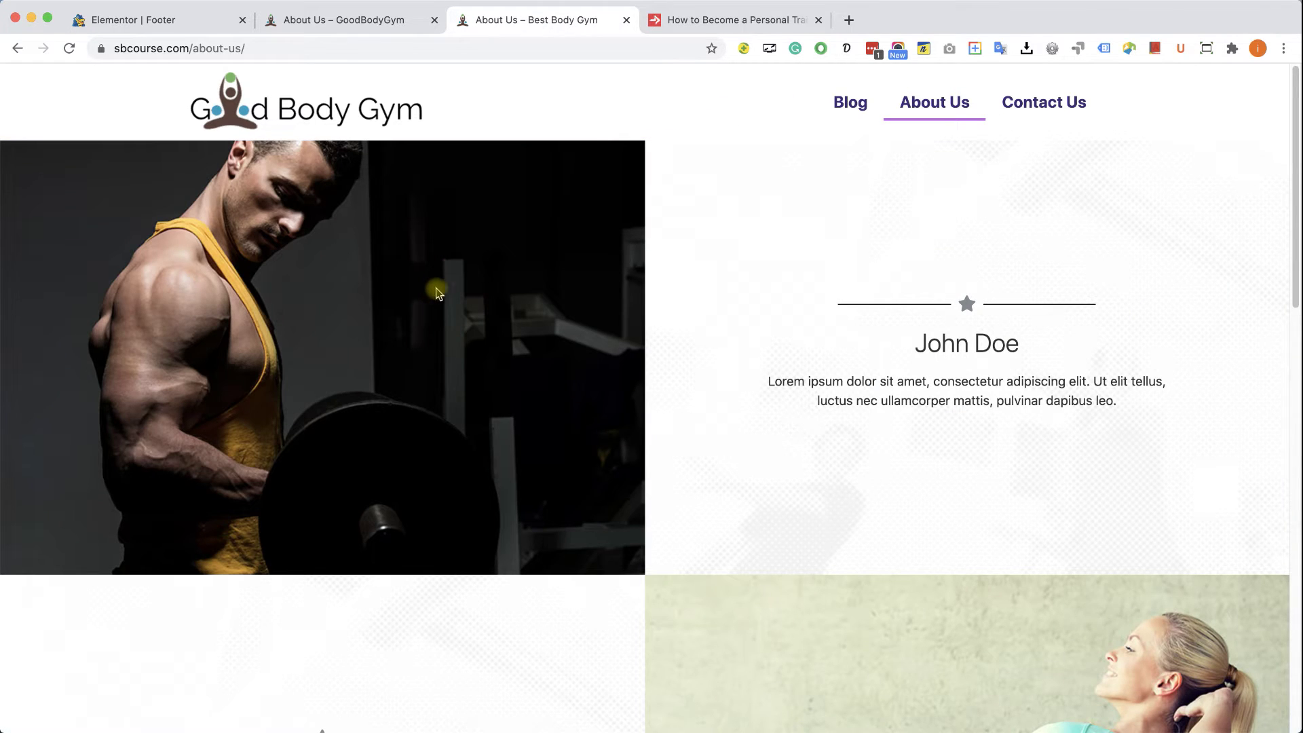
scroll(890, 401, down, 6)
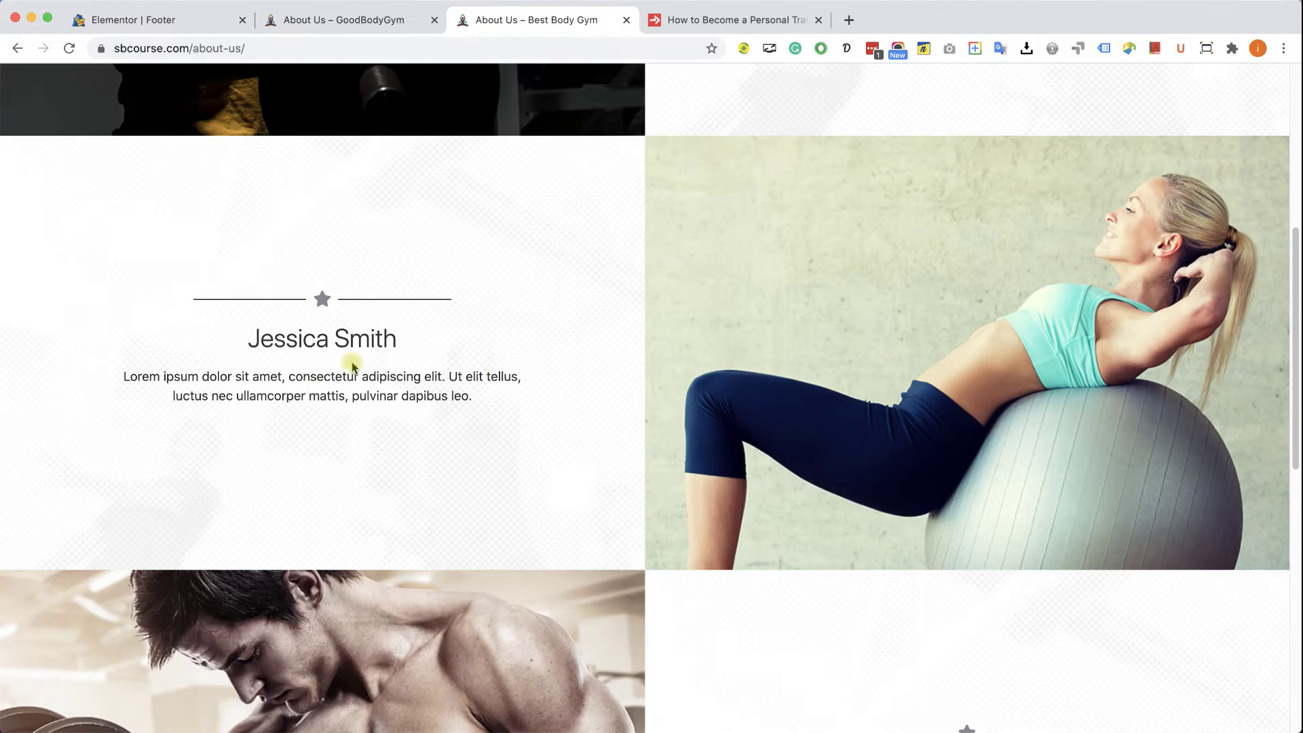
scroll(651, 434, down, 8)
scroll(814, 353, up, 9)
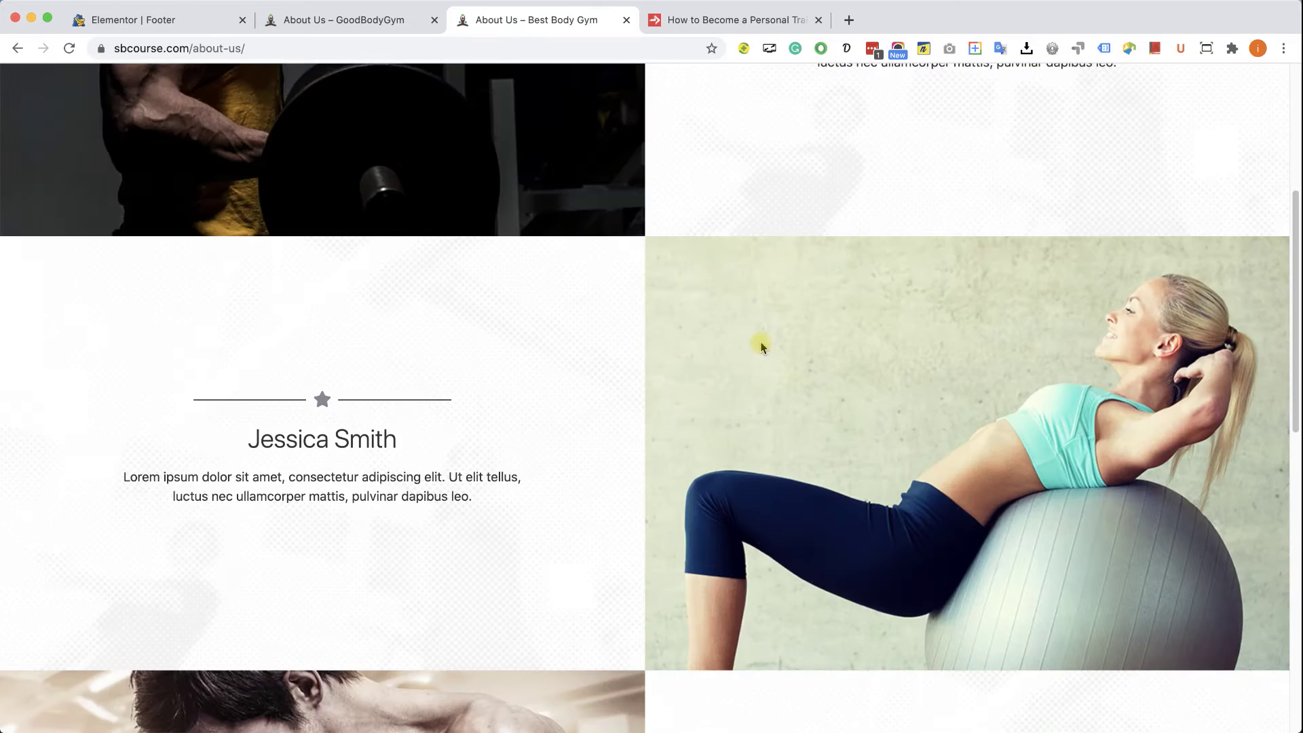
scroll(733, 336, up, 5)
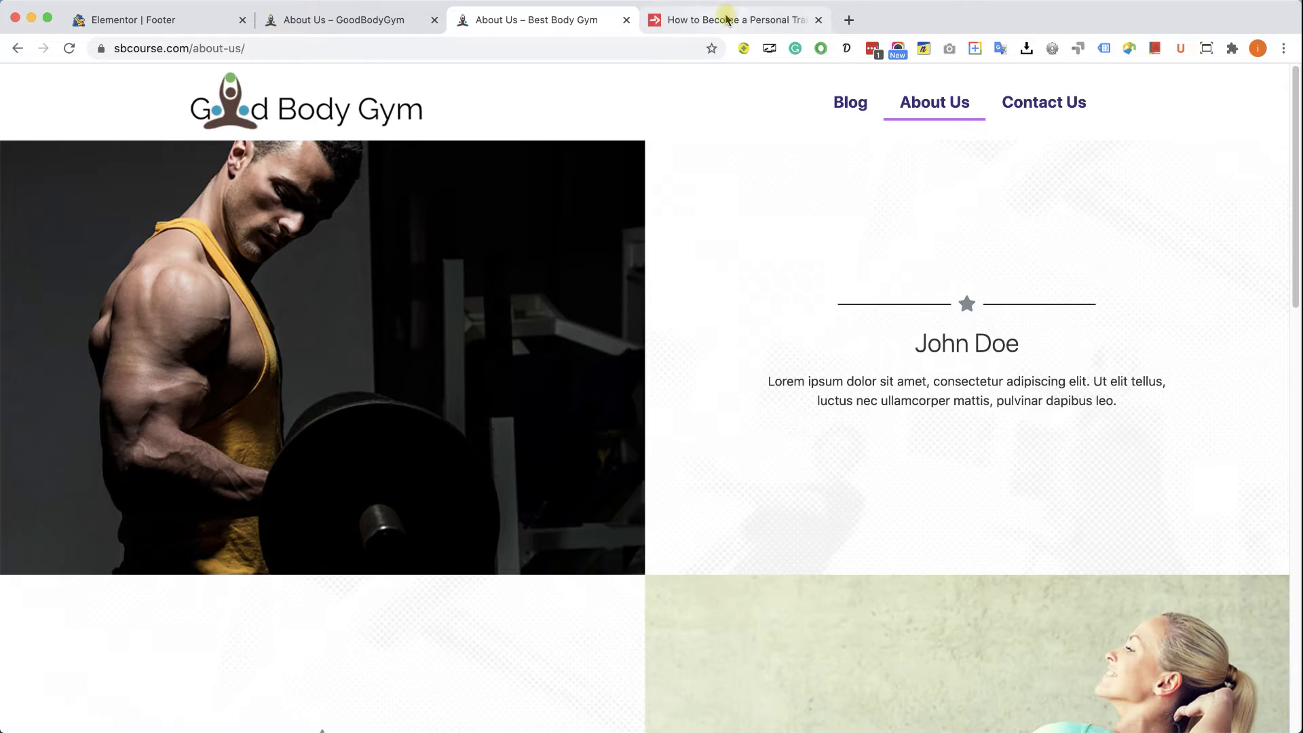
- Examine the alternating image and text layout of the ACE page on becoming a personal trainer
click(725, 18)
scroll(808, 440, down, 2)
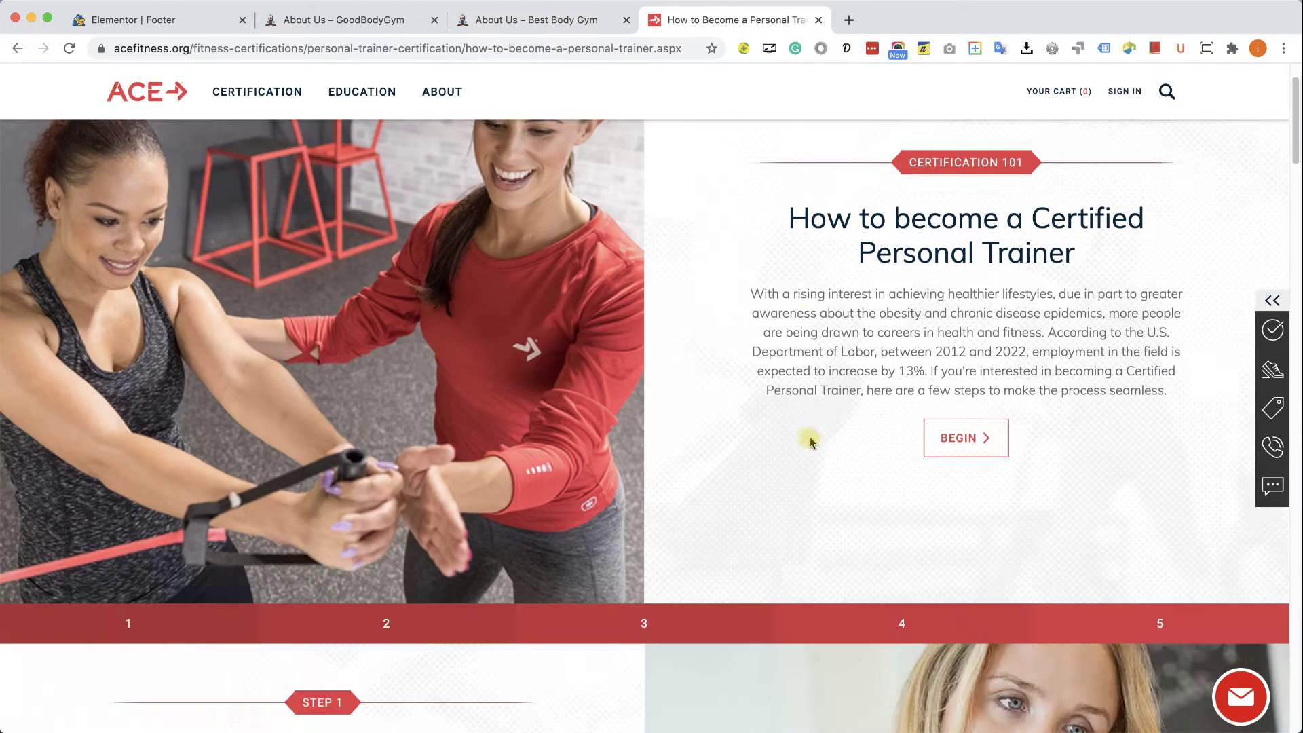
scroll(810, 442, down, 14)
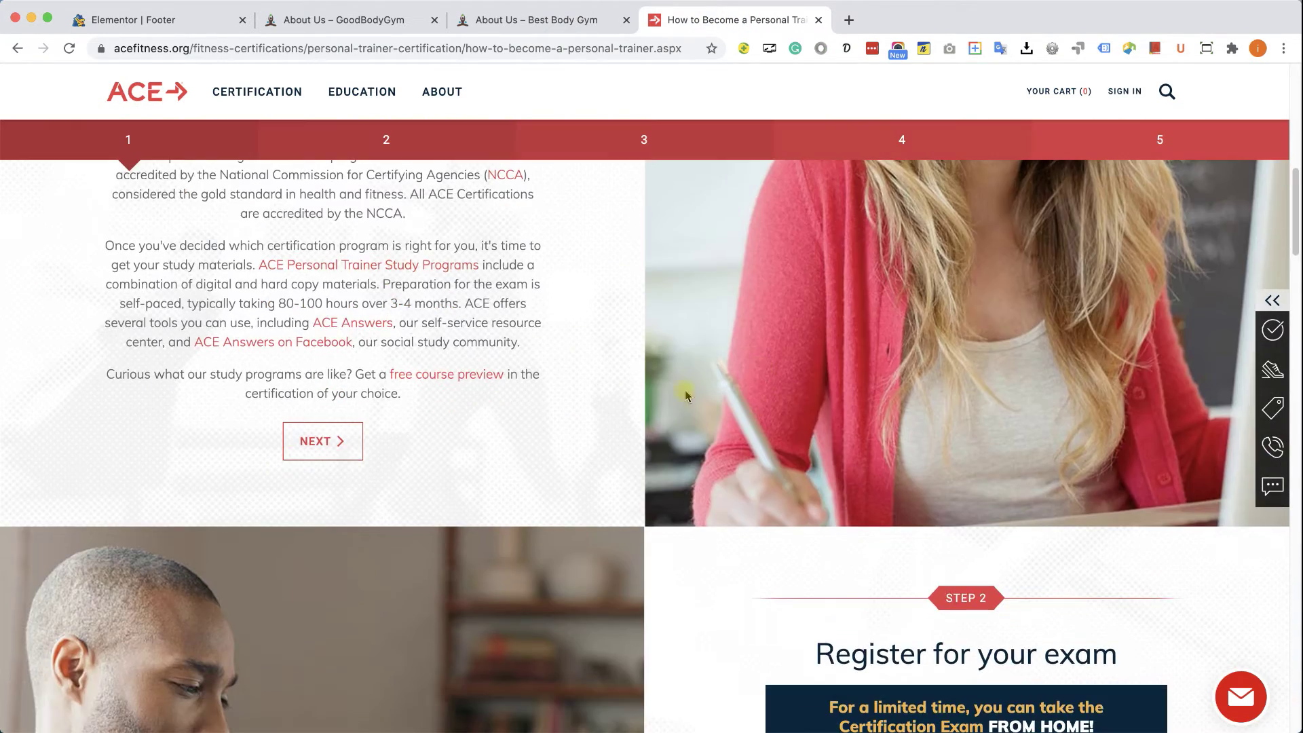
scroll(685, 395, down, 5)
scroll(598, 387, up, 4)
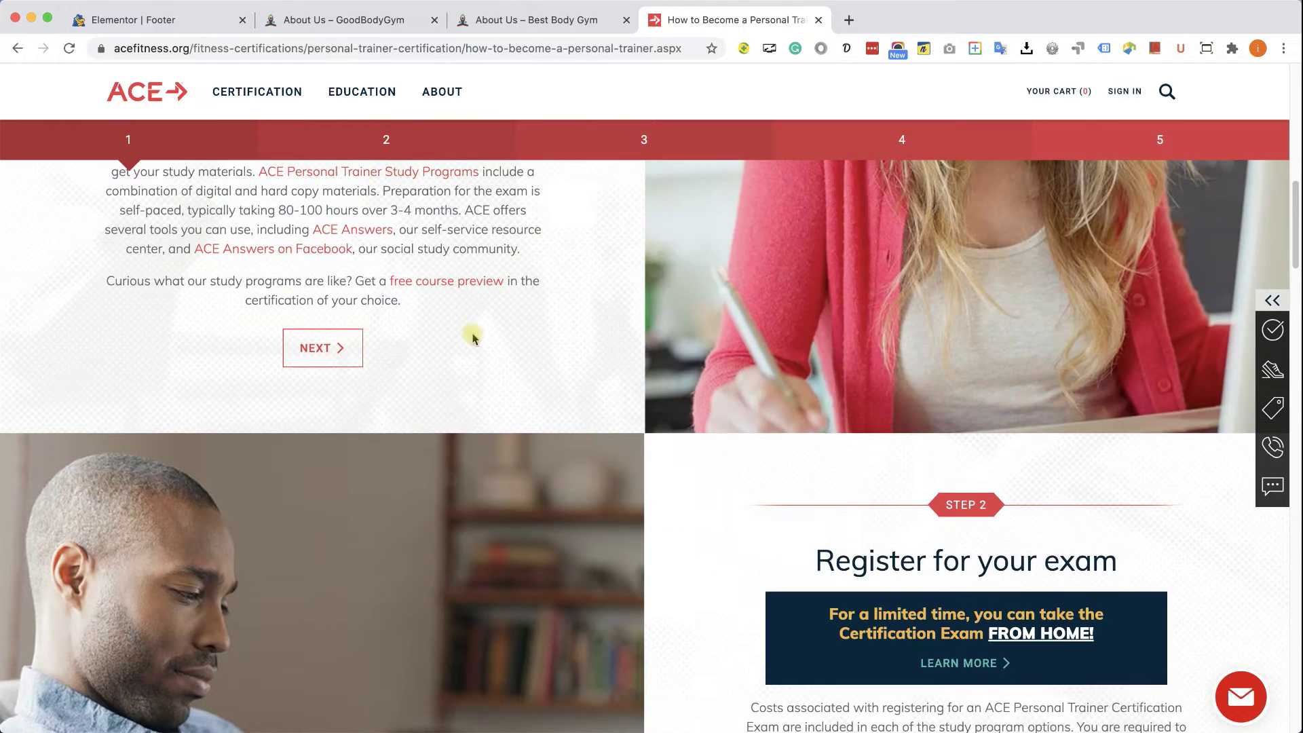
scroll(473, 338, up, 5)
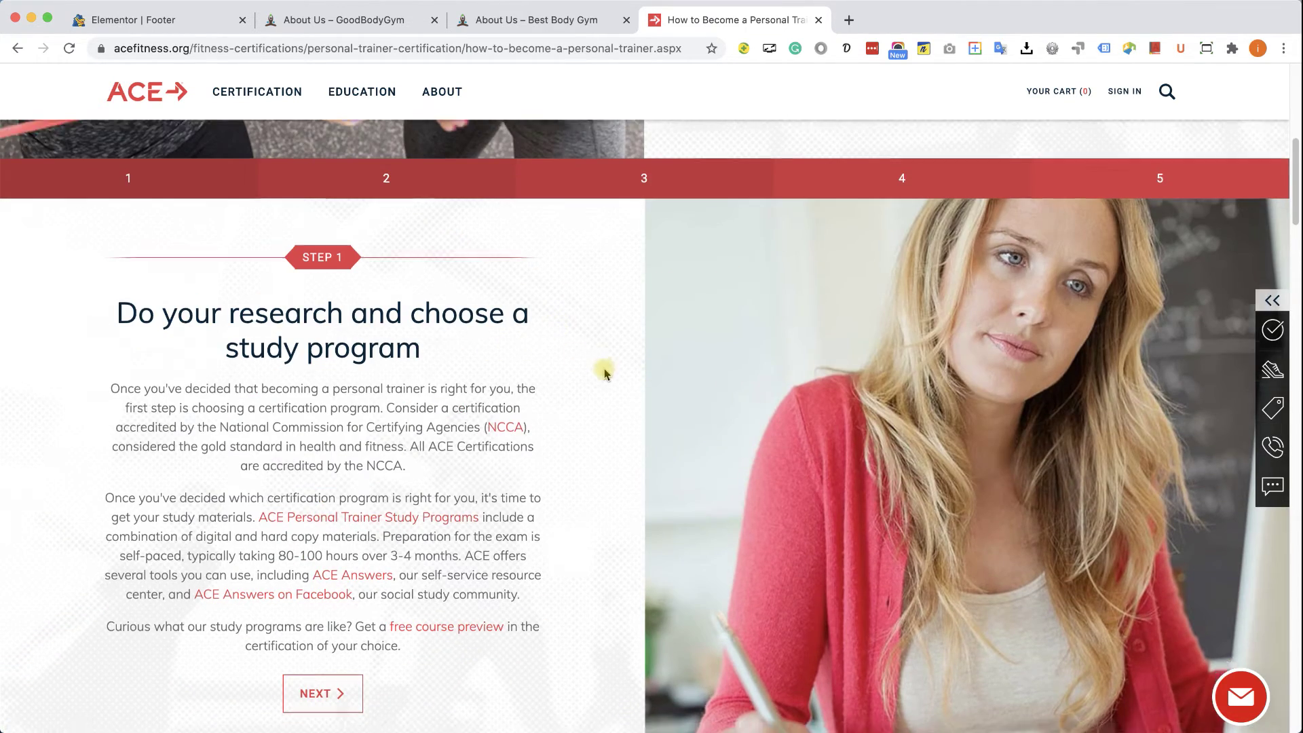
scroll(604, 369, up, 10)
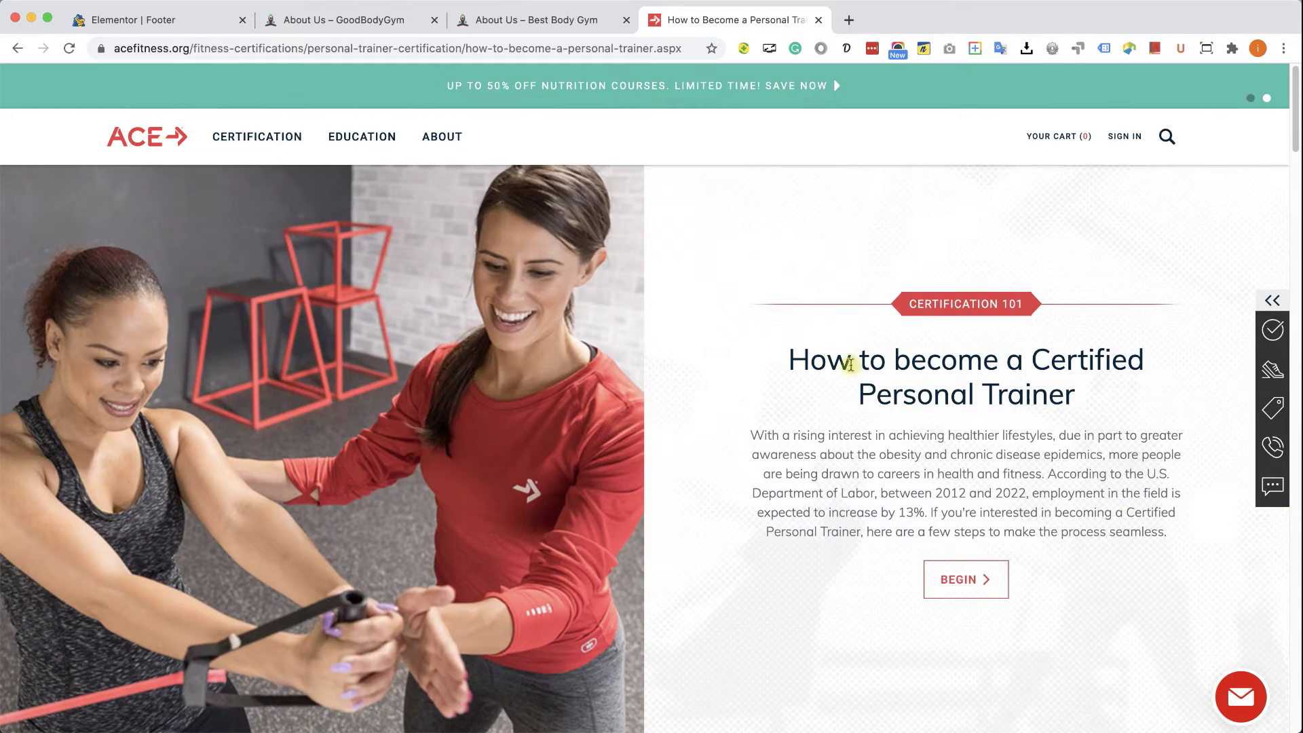
- Close the ACE reference page and open GoodBodyGym's About Us page in the WordPress block editor
click(551, 22)
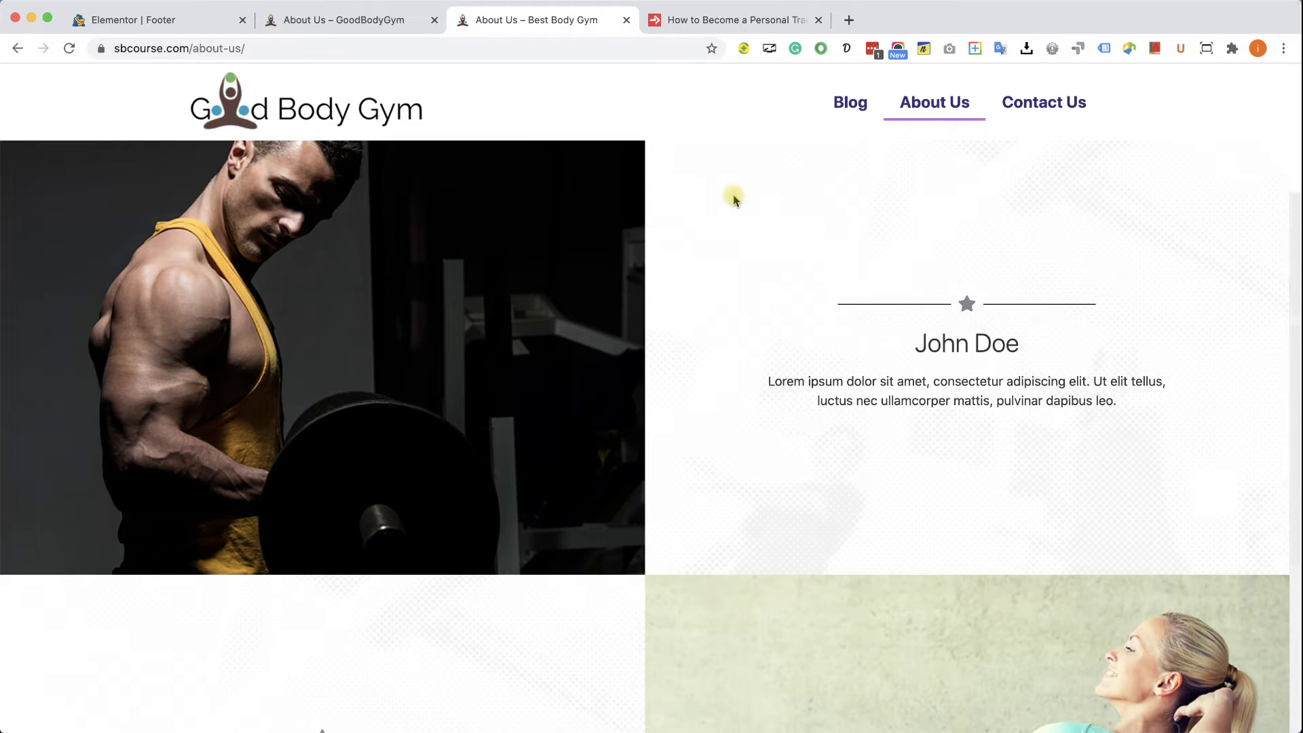
click(818, 23)
click(365, 26)
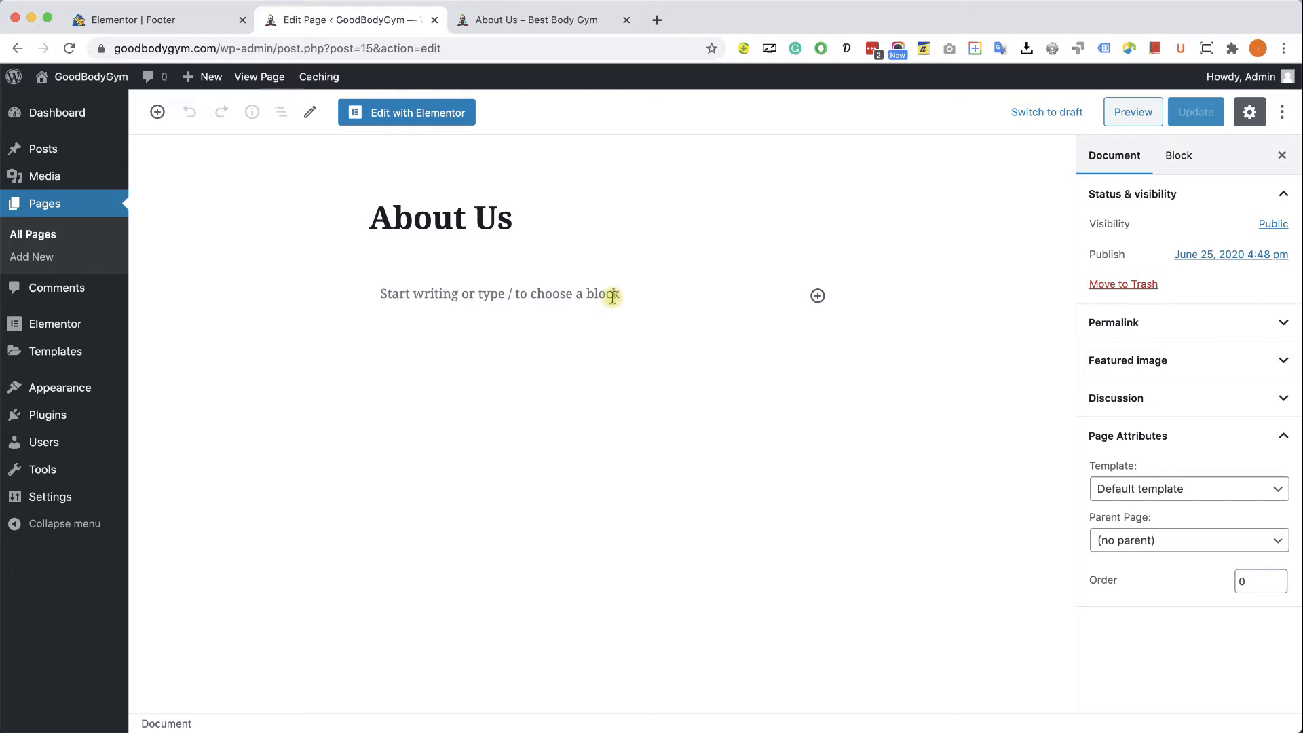
- Add the paragraph "Hi Im a paragraph" below the page title and make the word "paragraph" bold
click(529, 291)
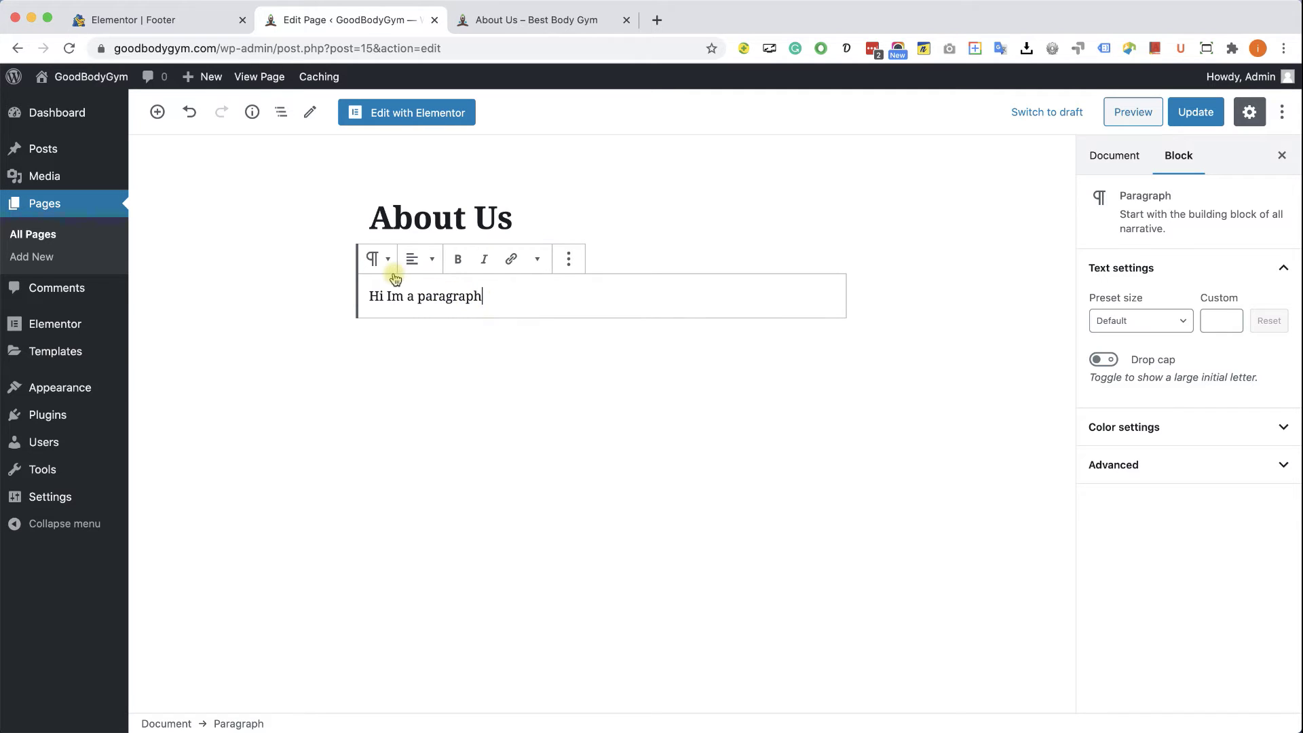
double_click(455, 291)
click(458, 258)
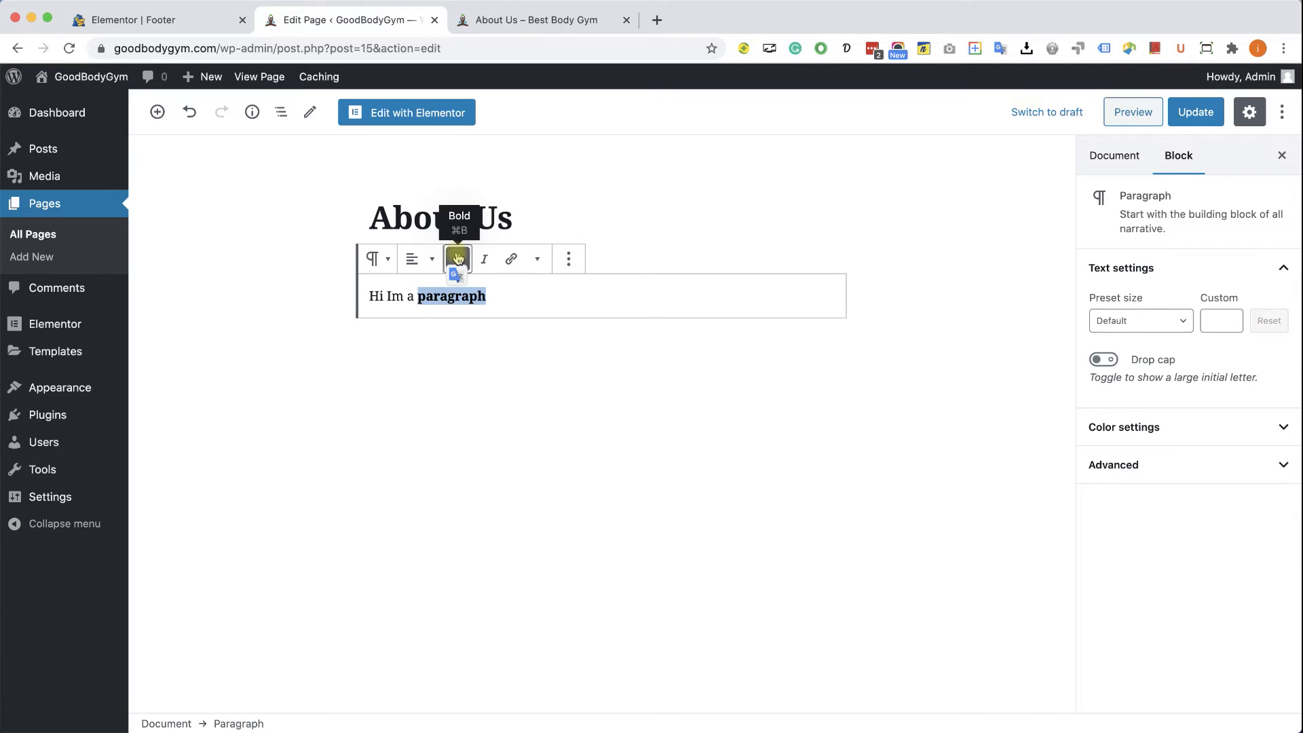
click(490, 293)
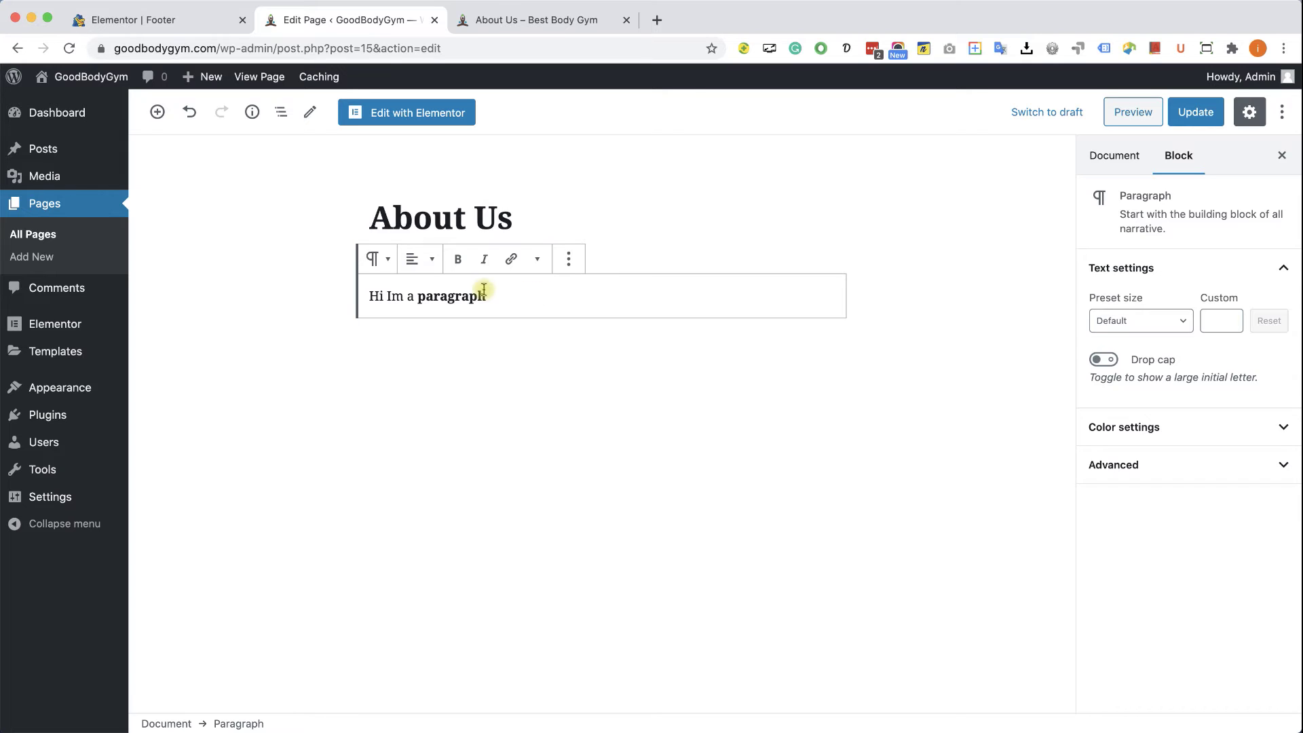
- Insert a Cover block below the paragraph using the media library photo of the man doing dumbbell push-ups
click(157, 113)
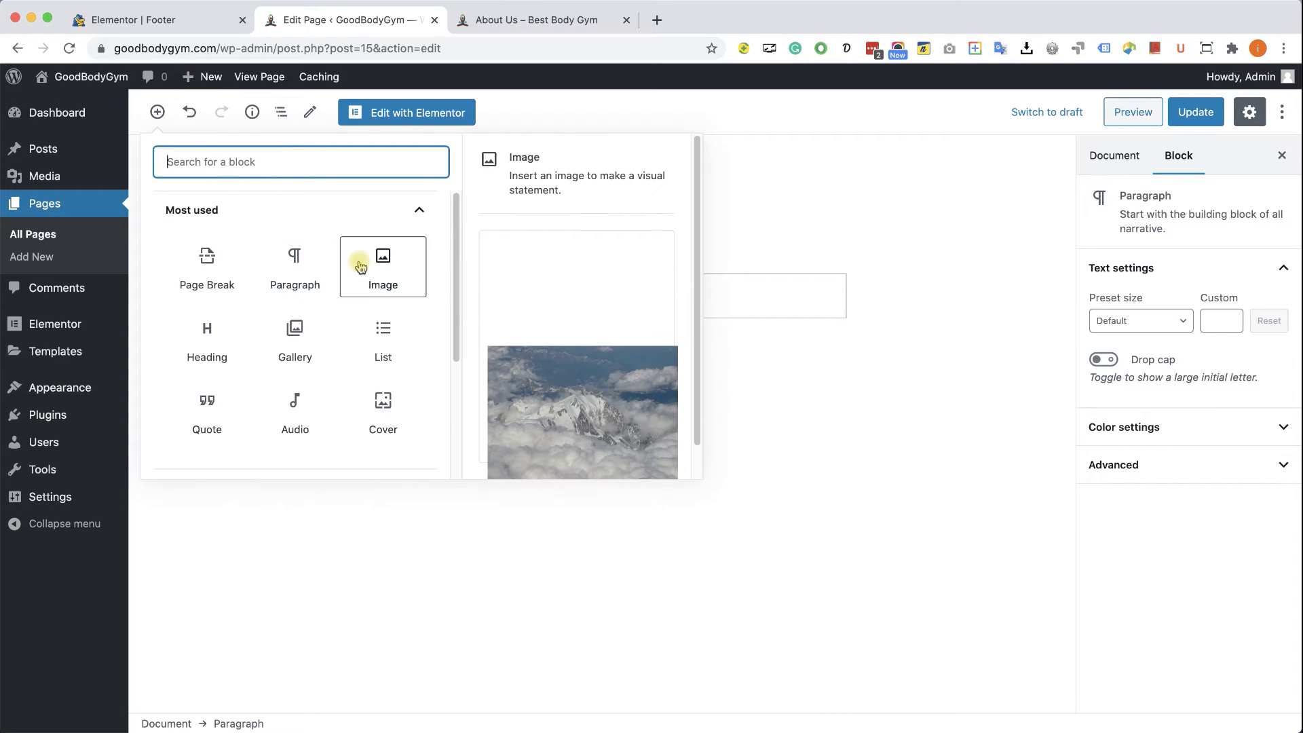
scroll(296, 349, down, 1)
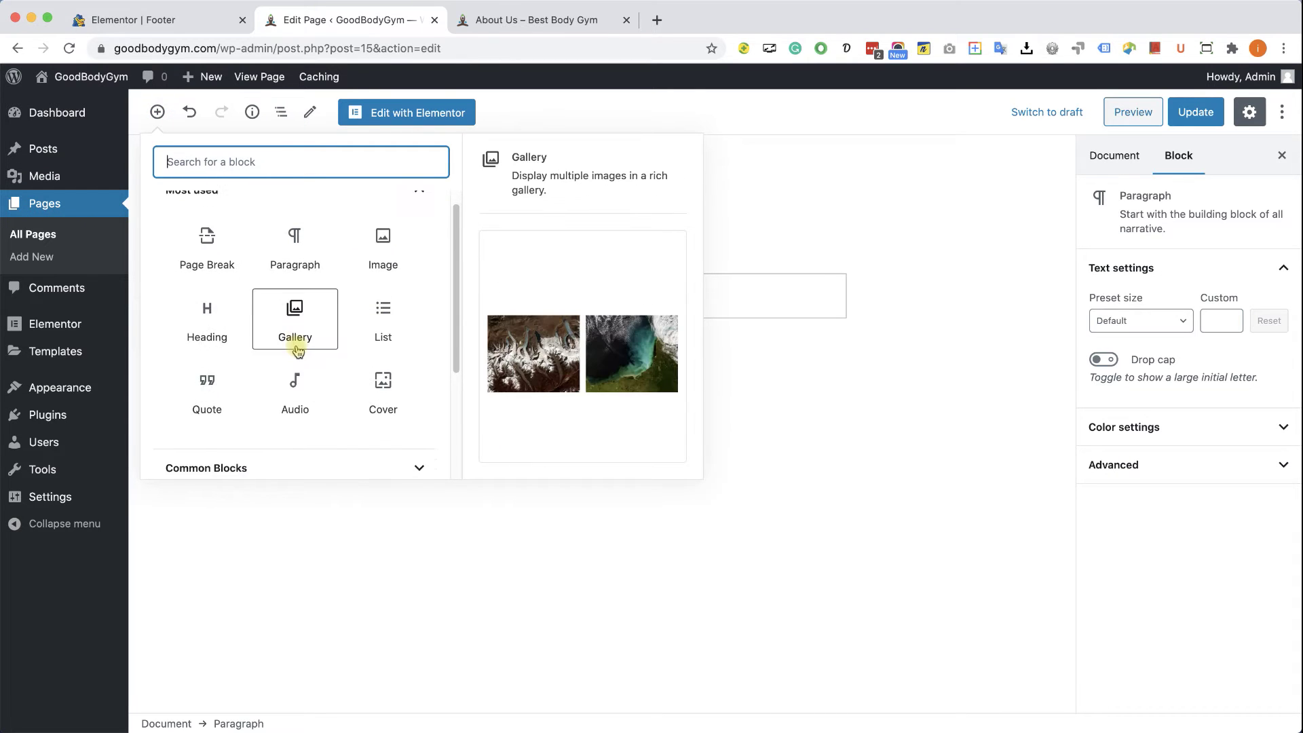
scroll(297, 348, down, 2)
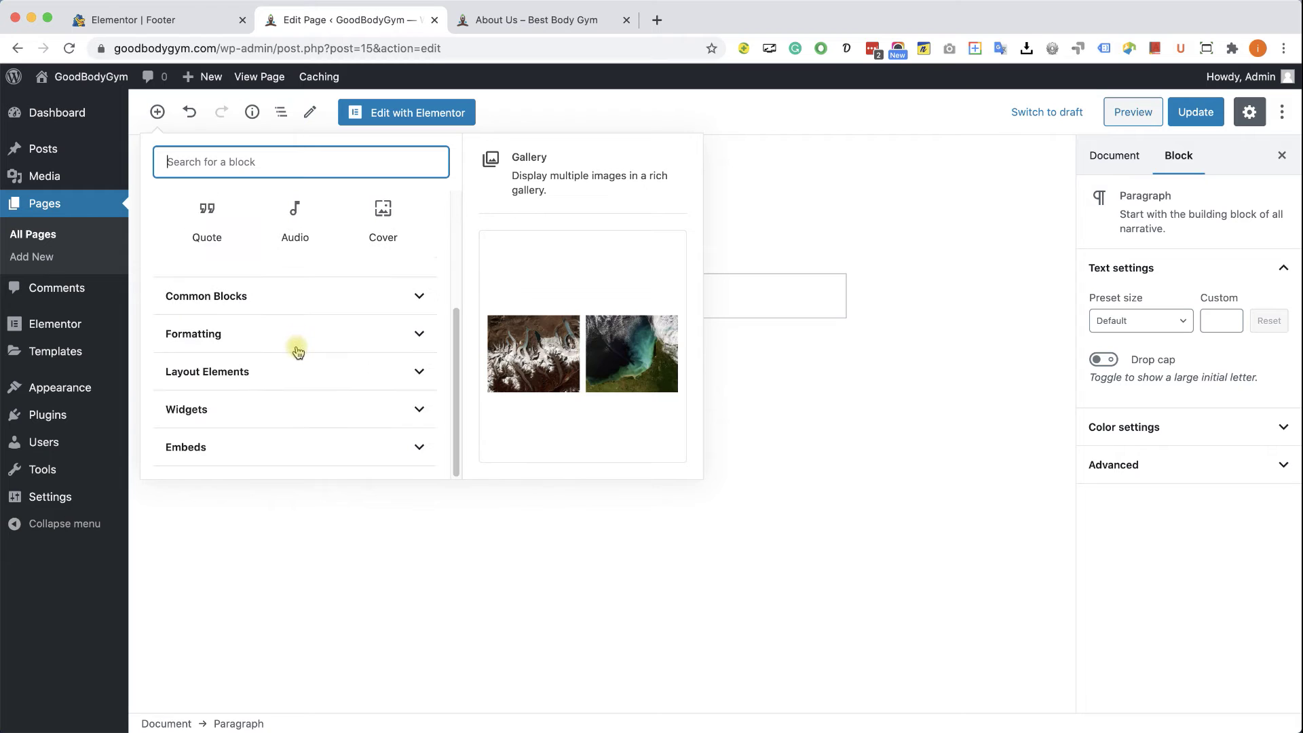
click(303, 299)
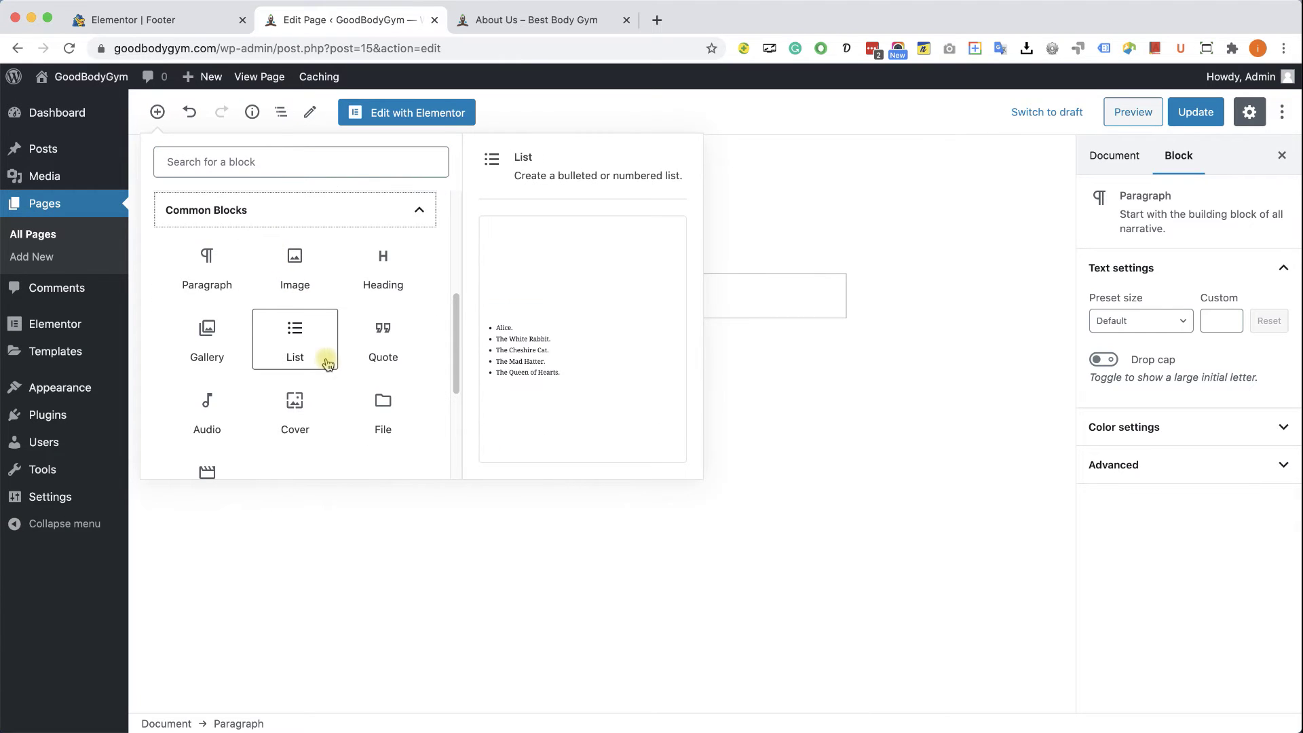
click(288, 405)
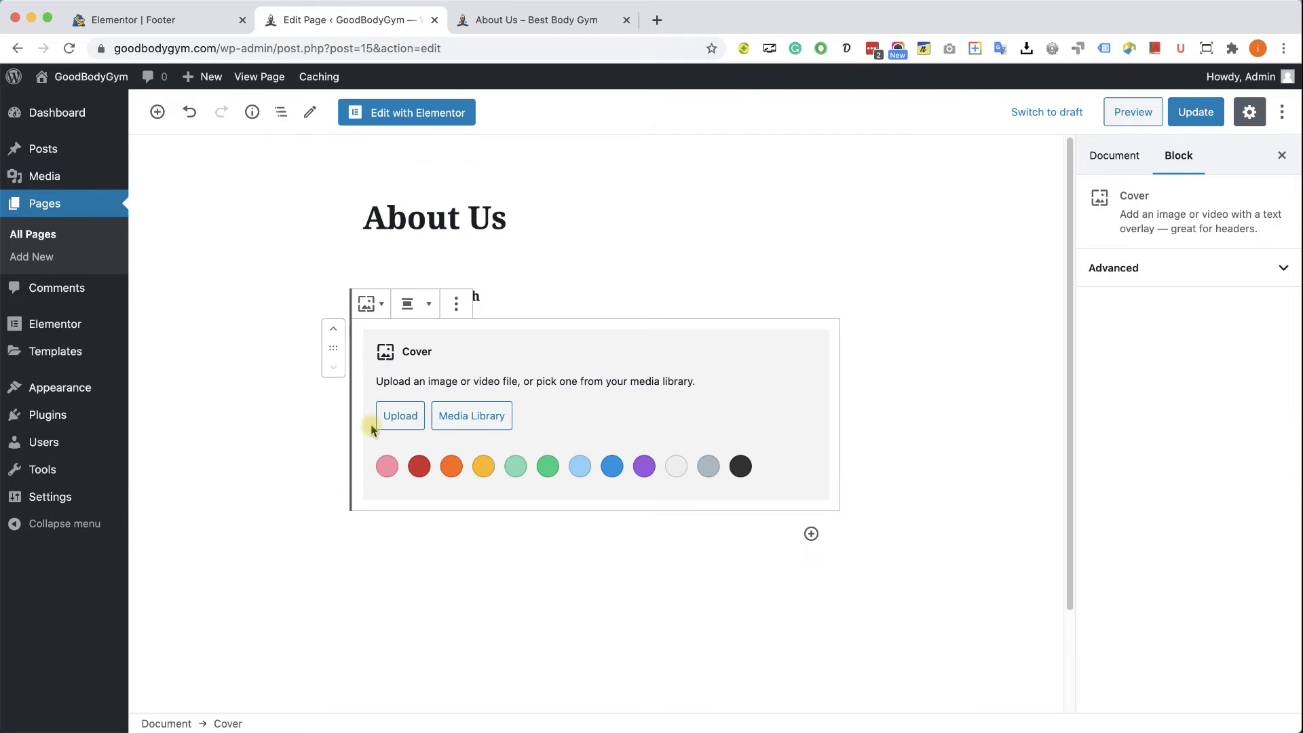
click(466, 424)
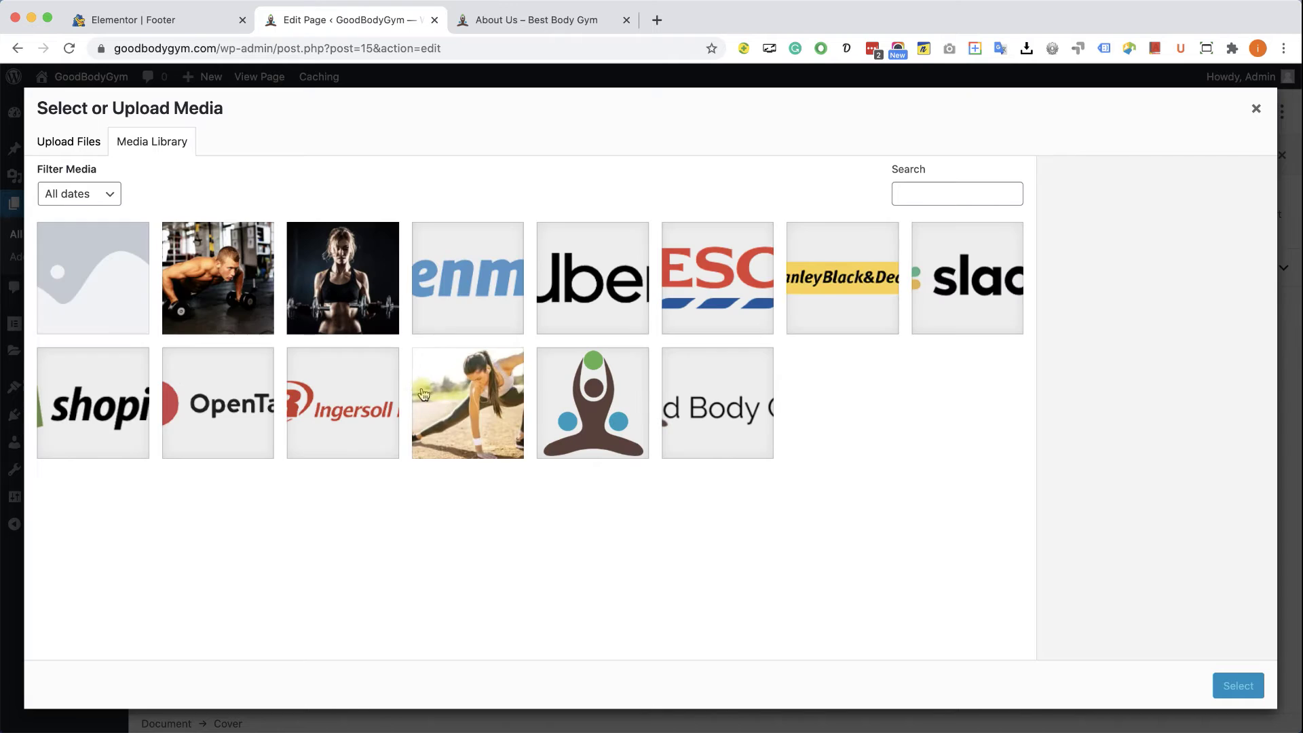
click(209, 269)
click(1238, 686)
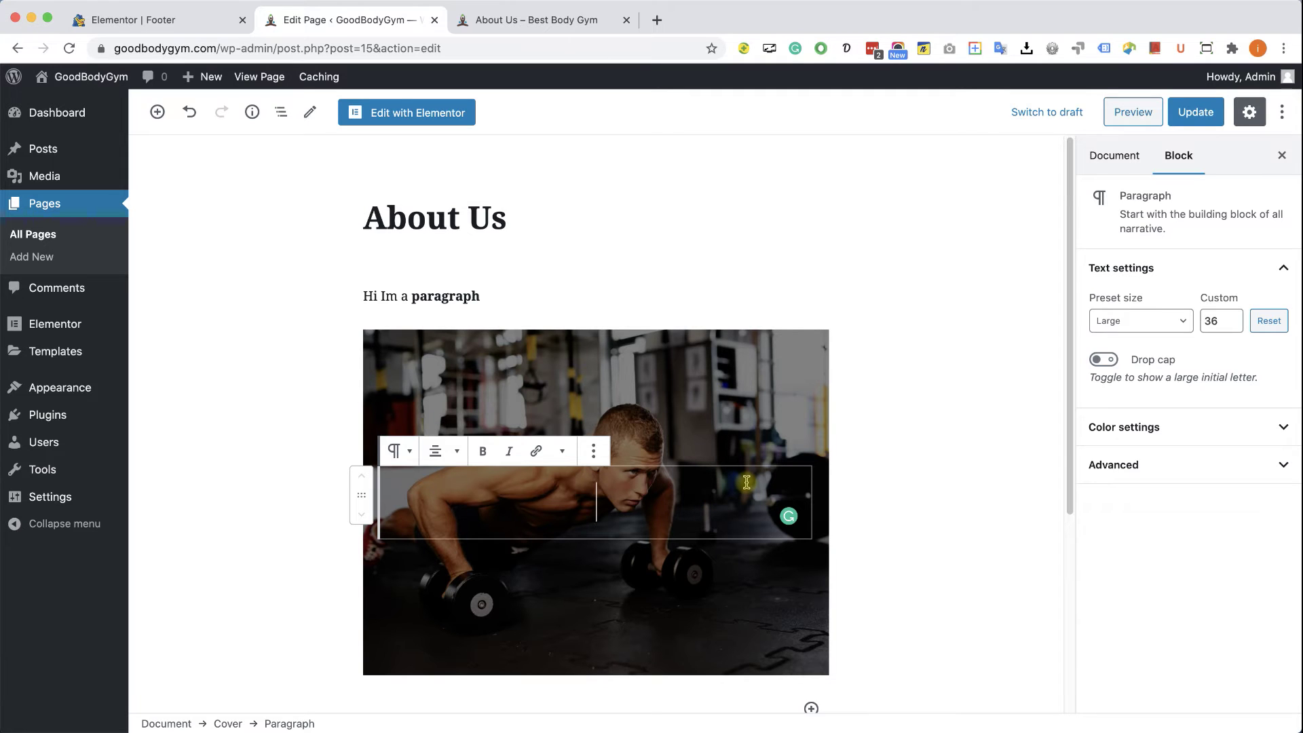
- Enter "I'm the coach" as the overlay text on the cover image, using the suggested spelling correction for "I'm"
text(Im the cpa)
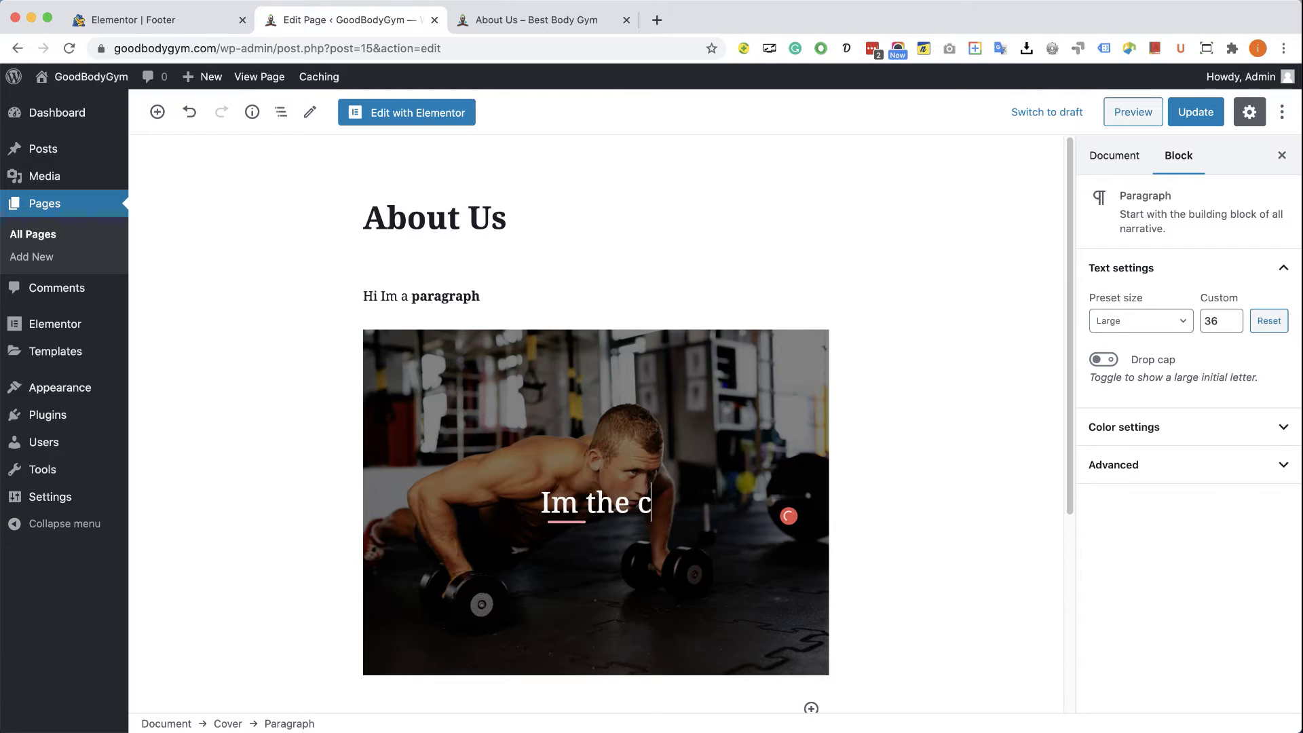
key(BackSpace)
key(BackSpace)
text(oach)
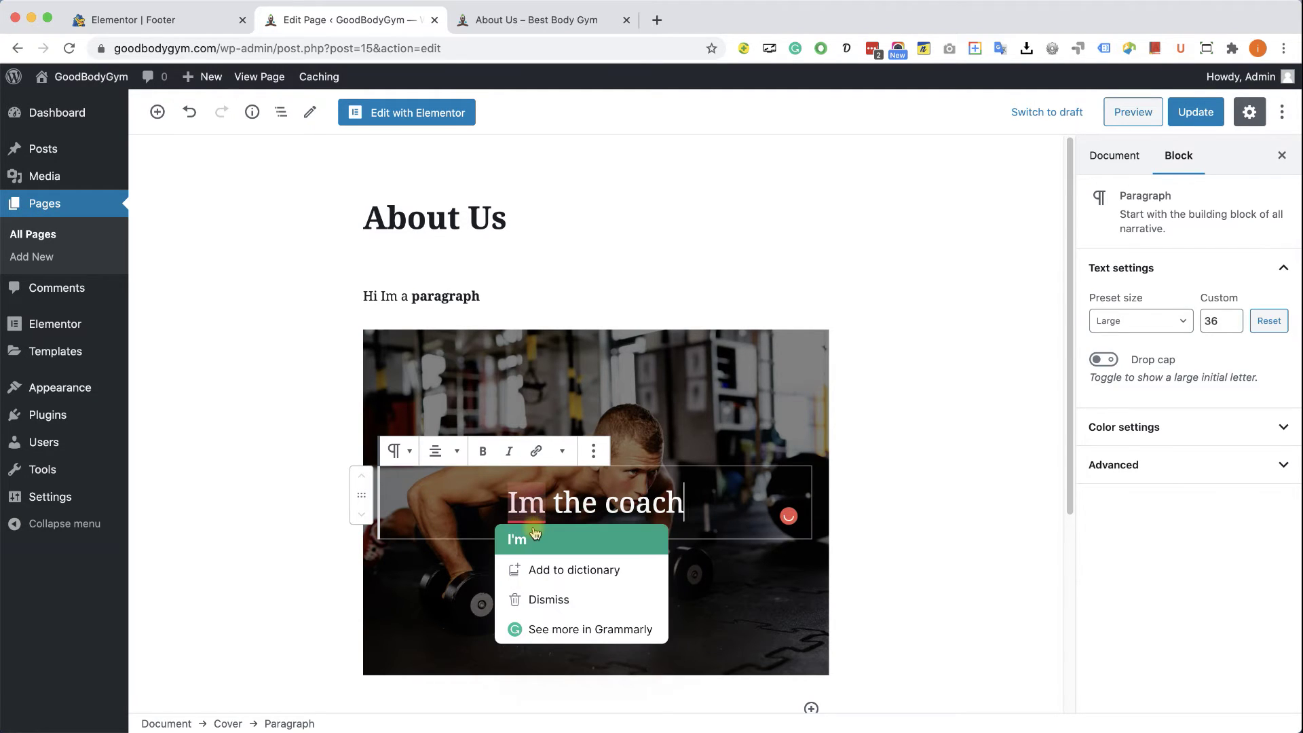
click(538, 533)
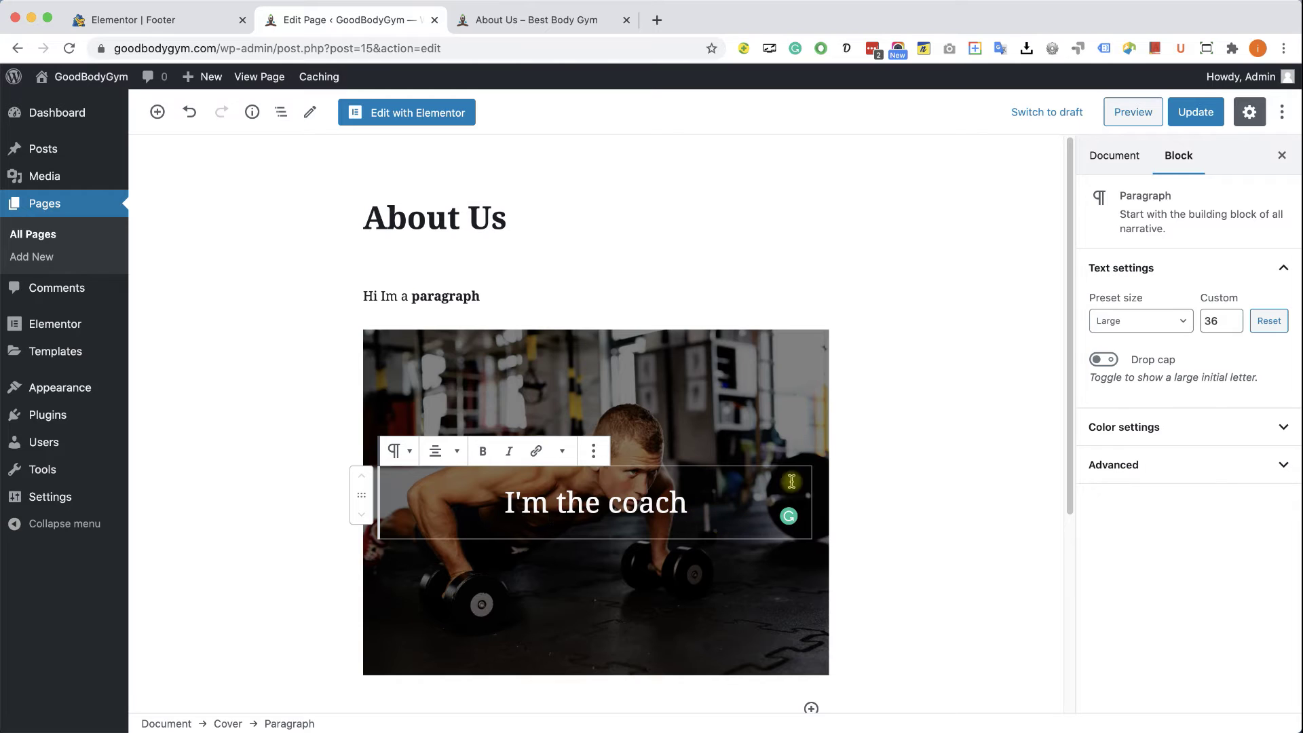
- Update the About Us page and view the published version with its paragraph and cover image
scroll(918, 470, down, 1)
click(1192, 114)
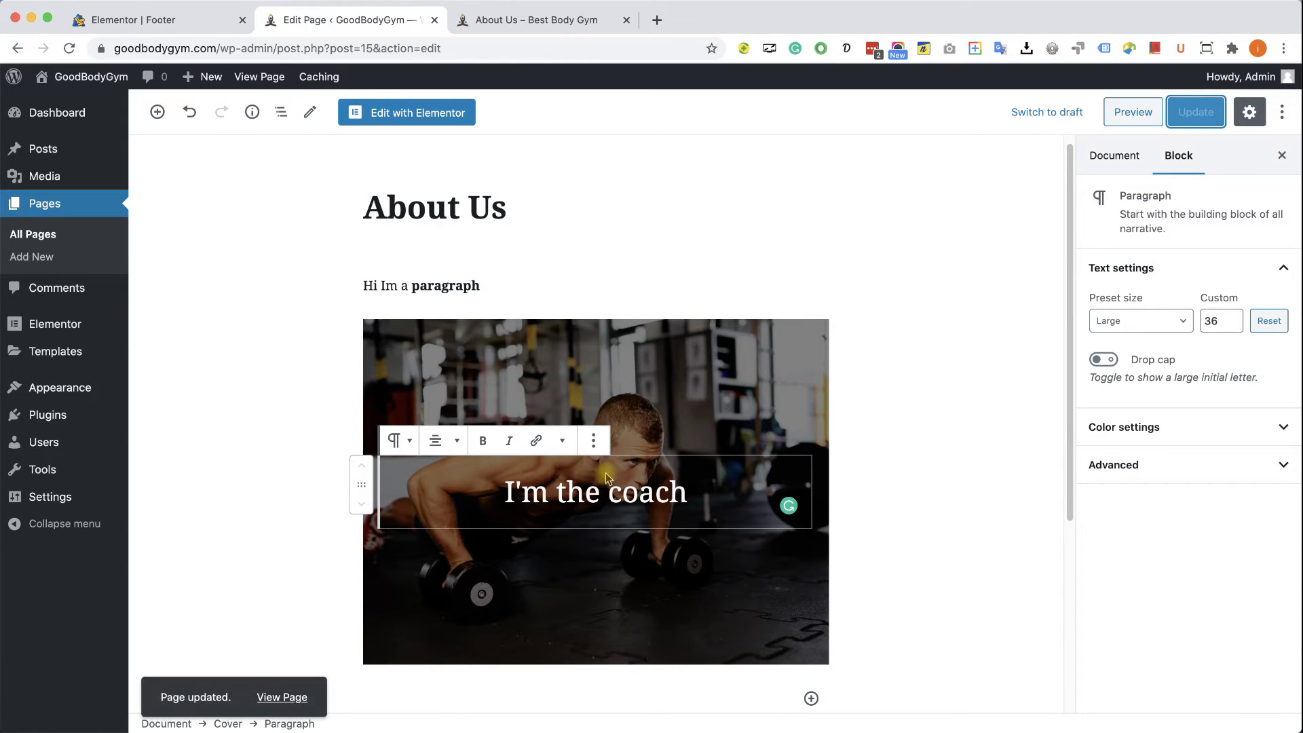
click(291, 697)
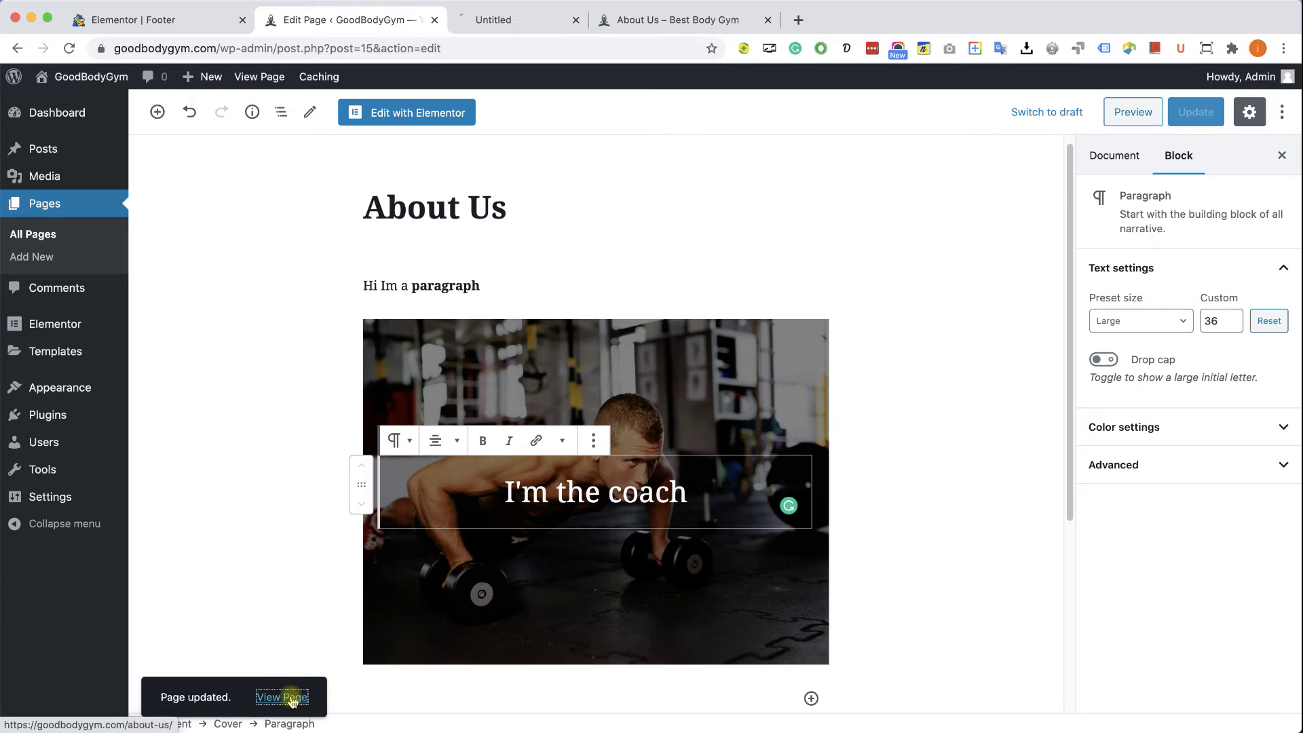
click(520, 24)
scroll(643, 312, down, 2)
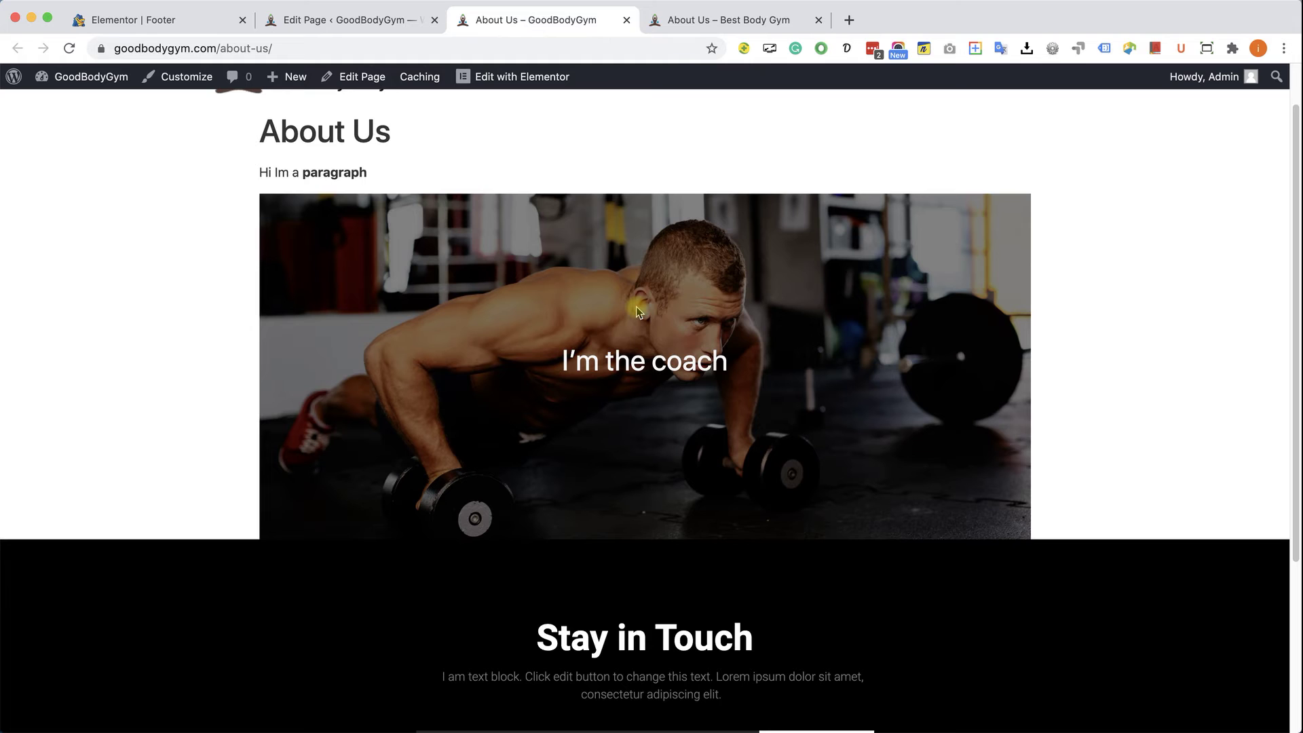
scroll(636, 309, up, 2)
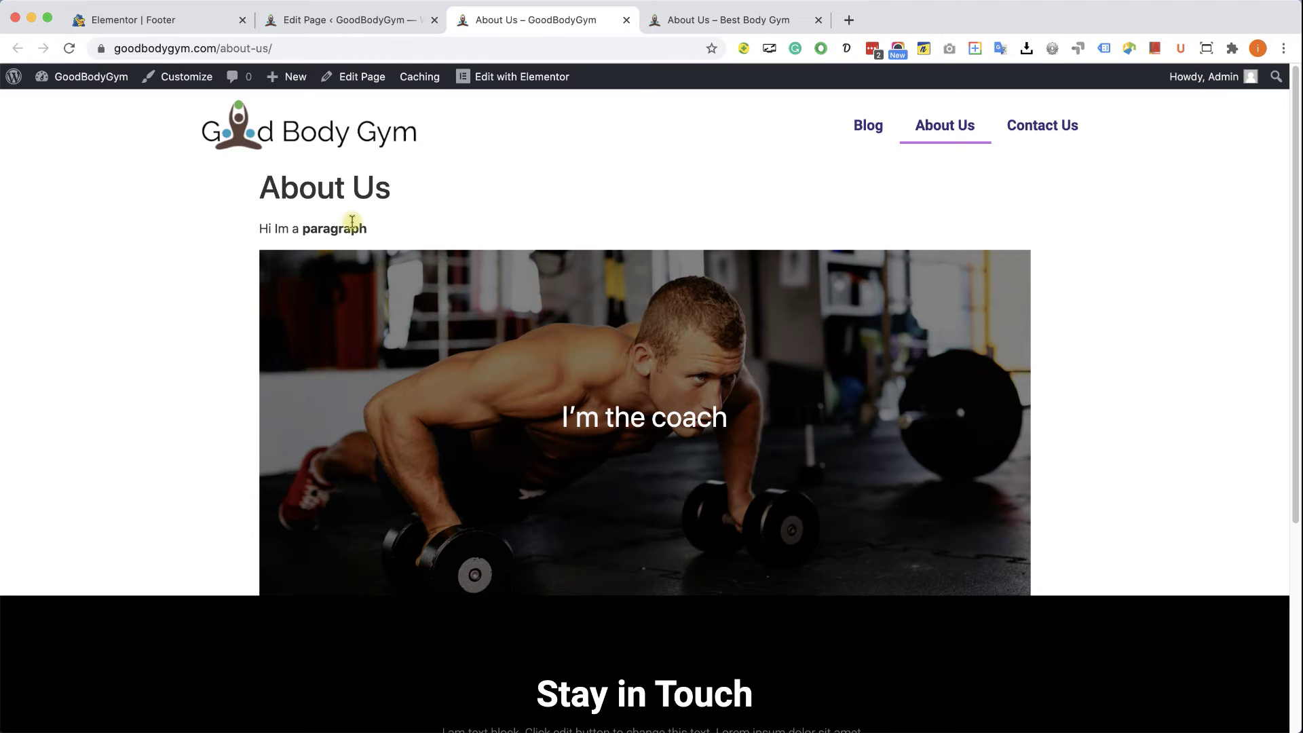
- Change the About Us page's template to Elementor Full Width and update the page
click(354, 28)
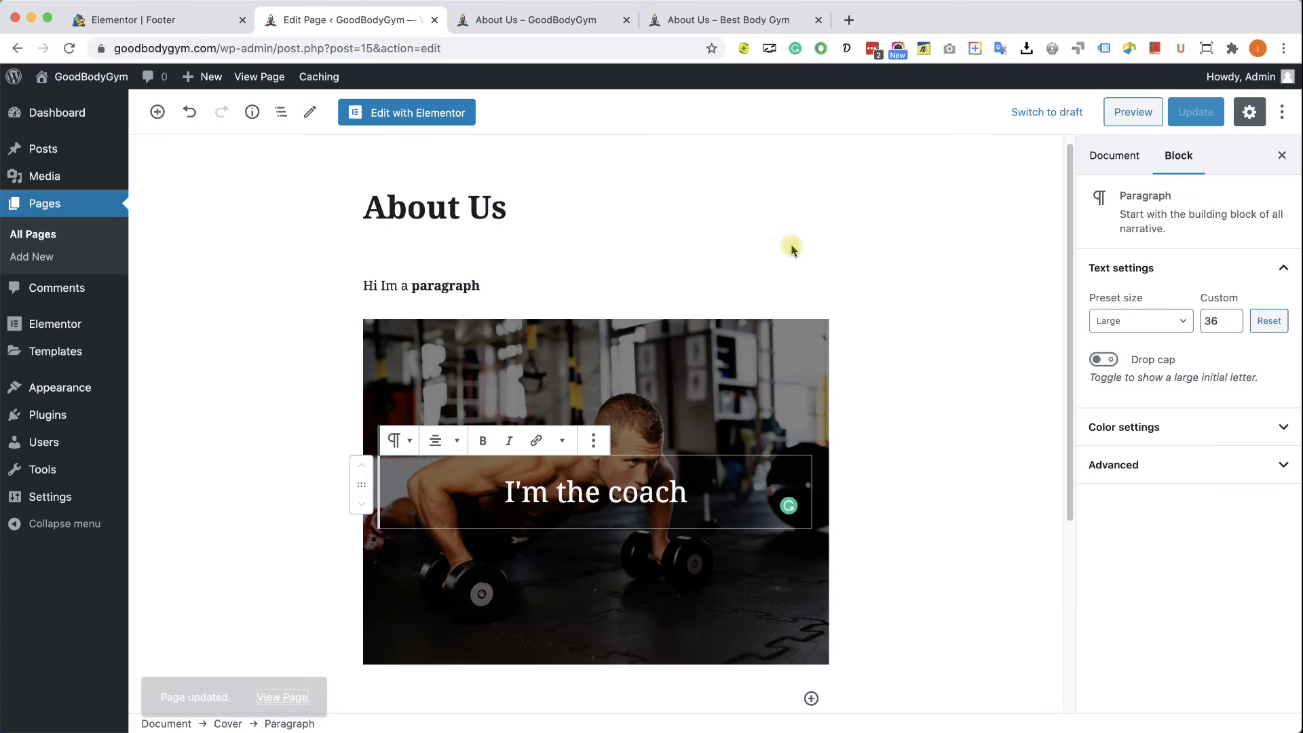
click(1127, 157)
click(1187, 527)
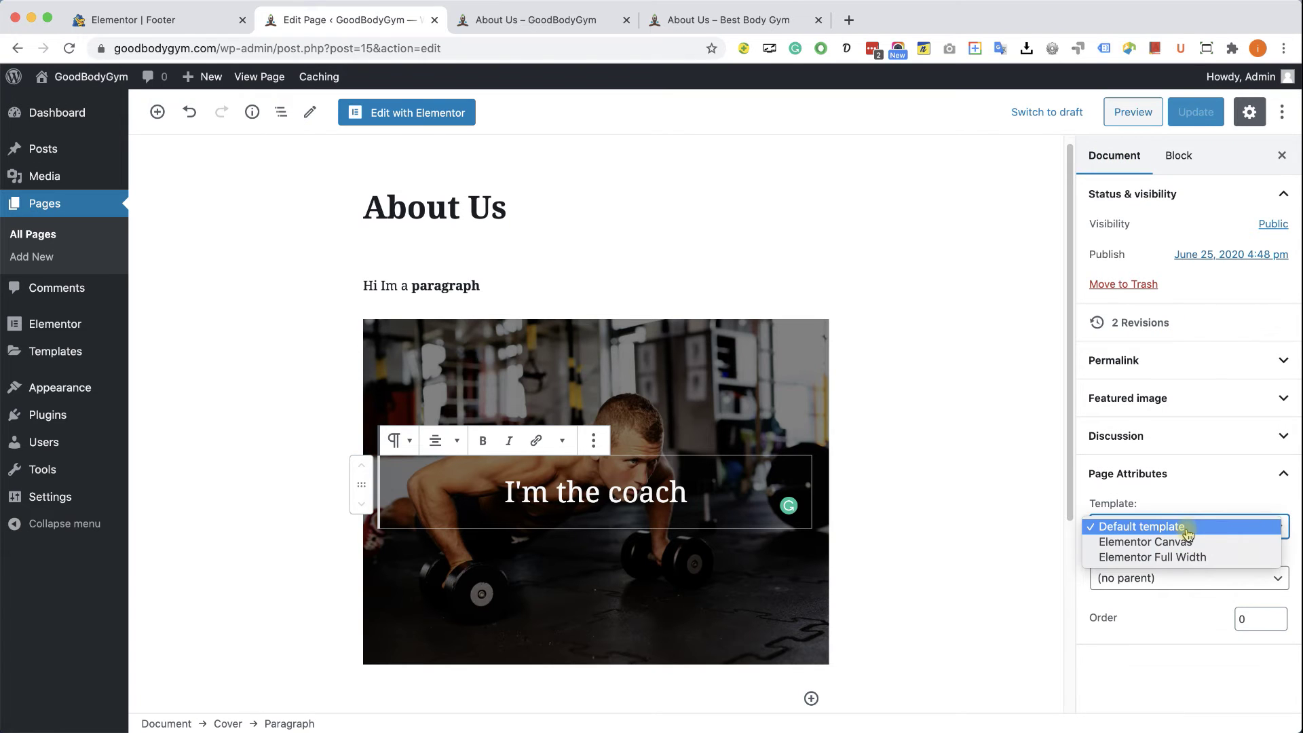
click(1187, 557)
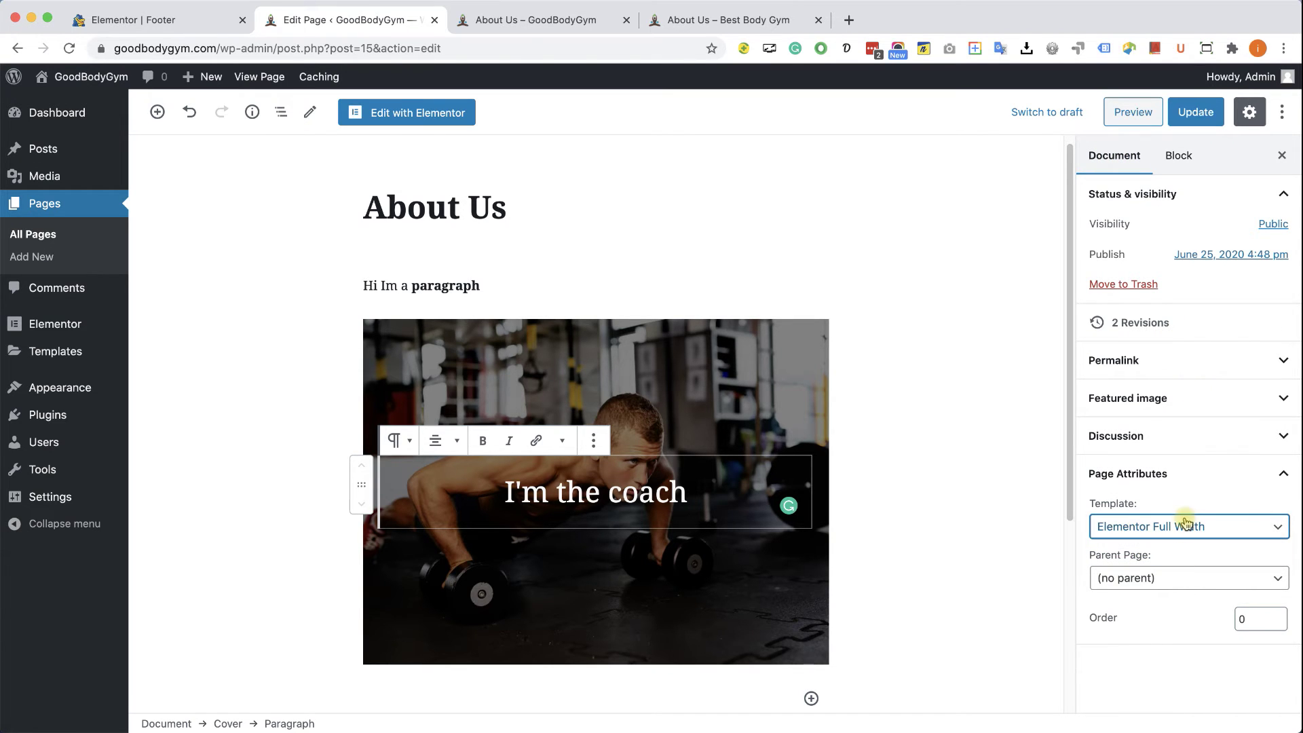
click(1196, 112)
- Reload the published About Us page to check its layout, and return to the page editor
click(553, 20)
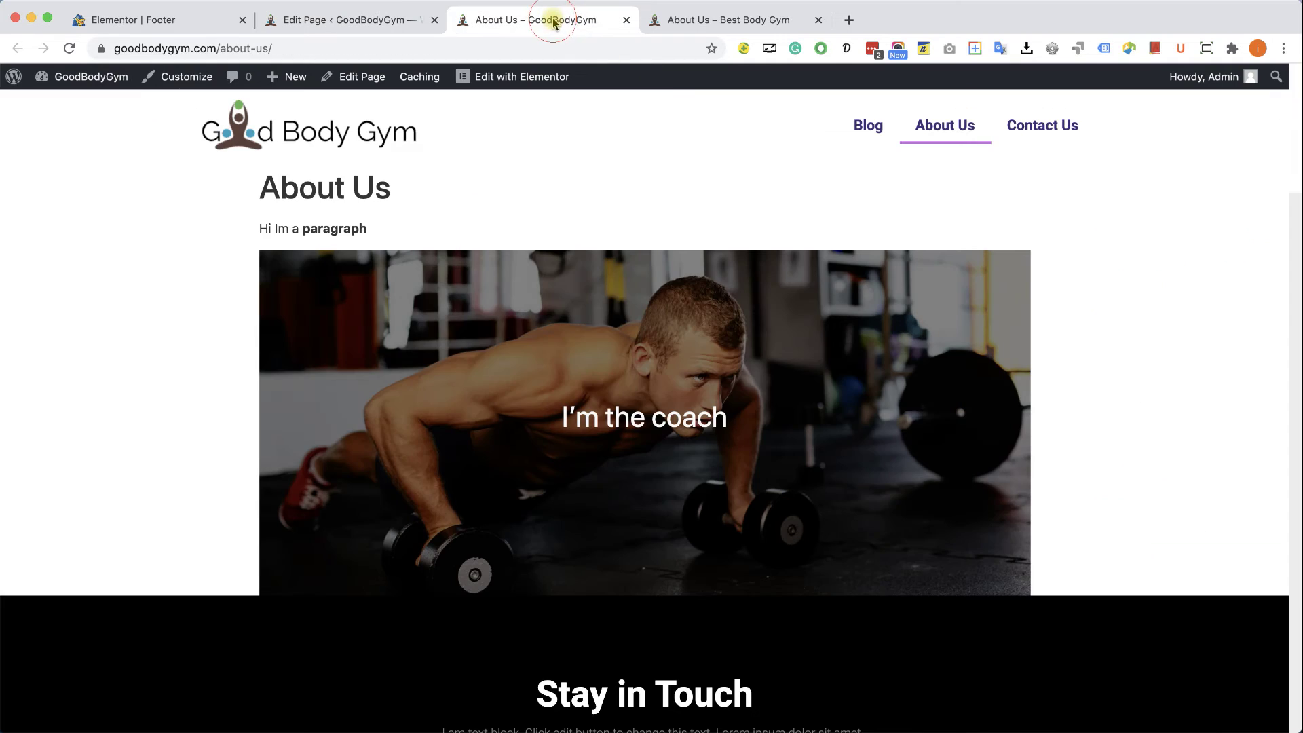
click(71, 48)
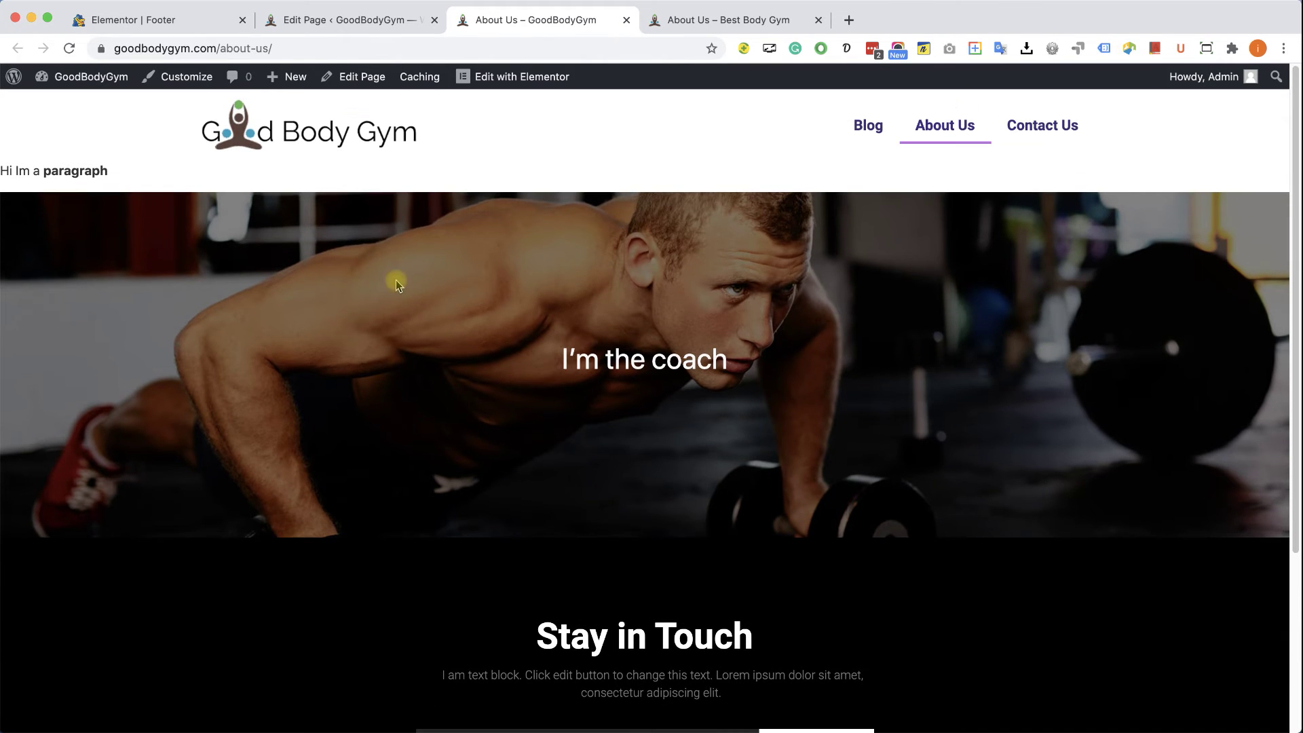
click(391, 28)
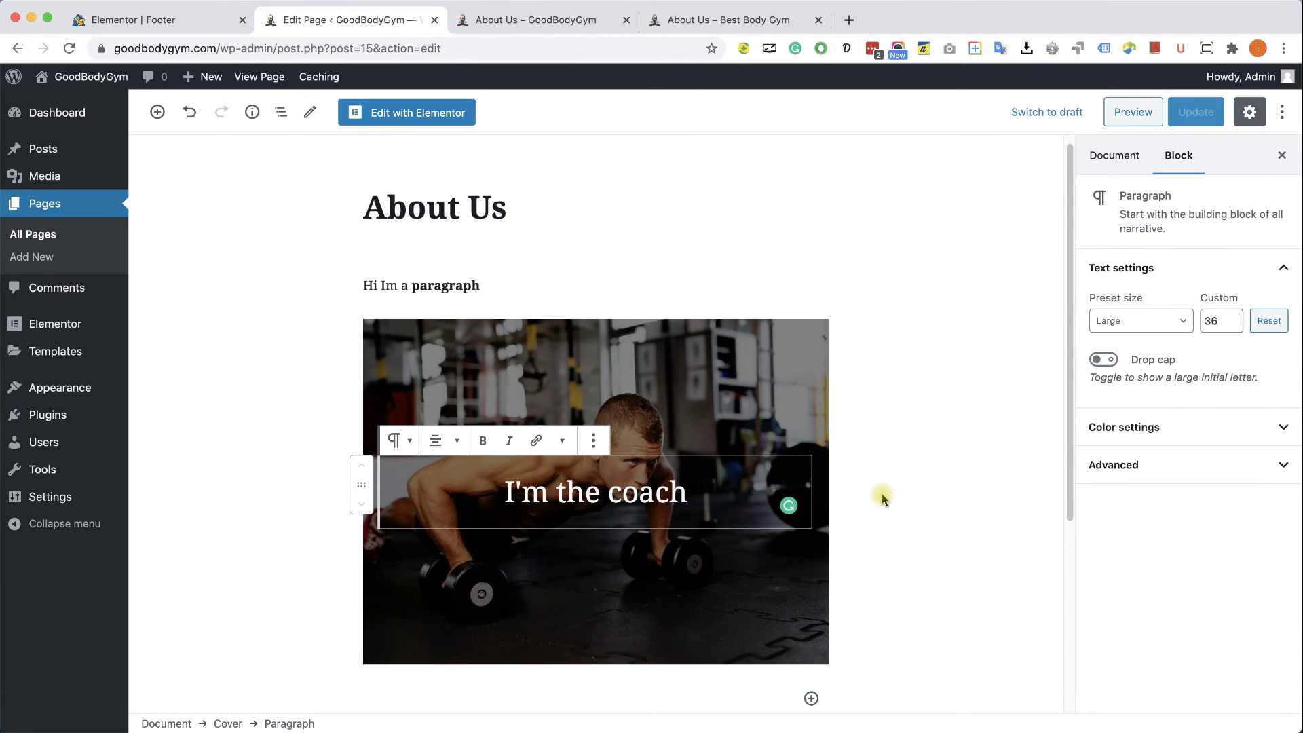
- Add a Quote block below the cover image with the text "HERKFJ ERJKF EWRJHF EWRHF"
scroll(882, 494, down, 2)
scroll(882, 494, down, 1)
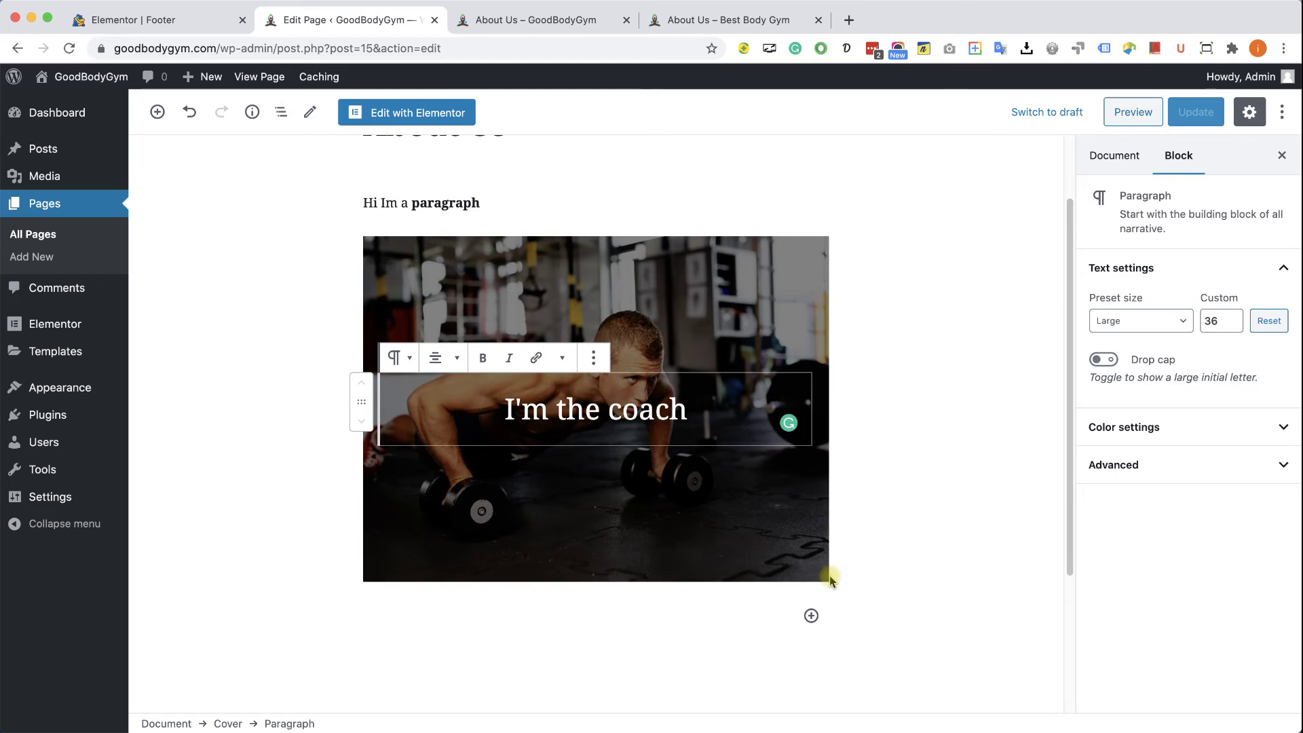
click(811, 615)
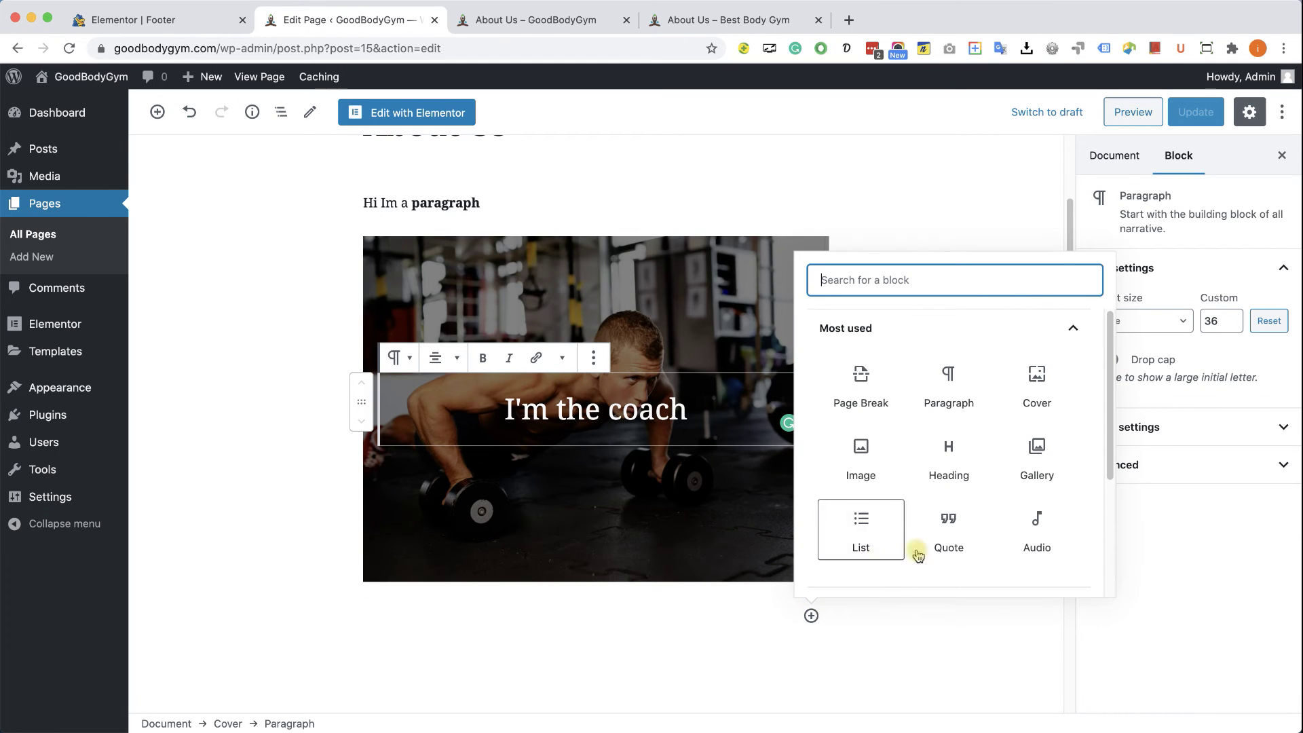
click(948, 529)
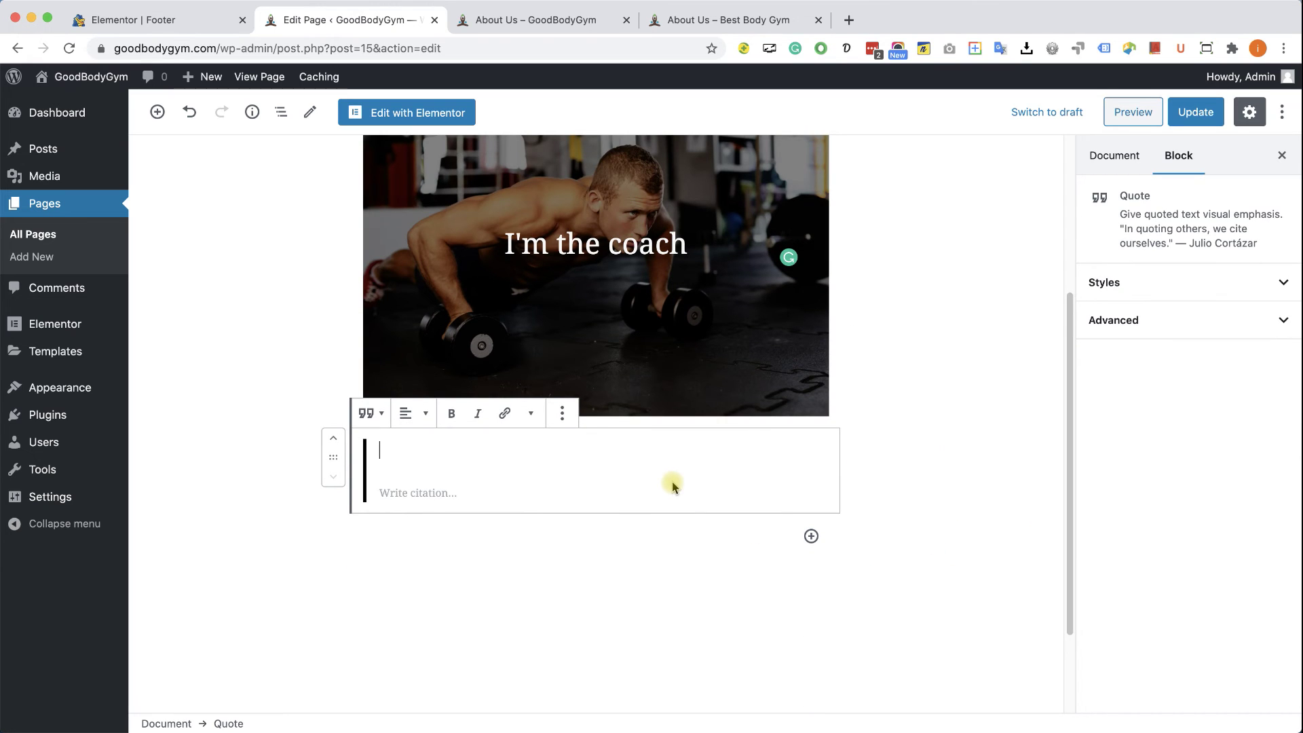
text(HERKFJ ERJKF EWRJHF EWRHF)
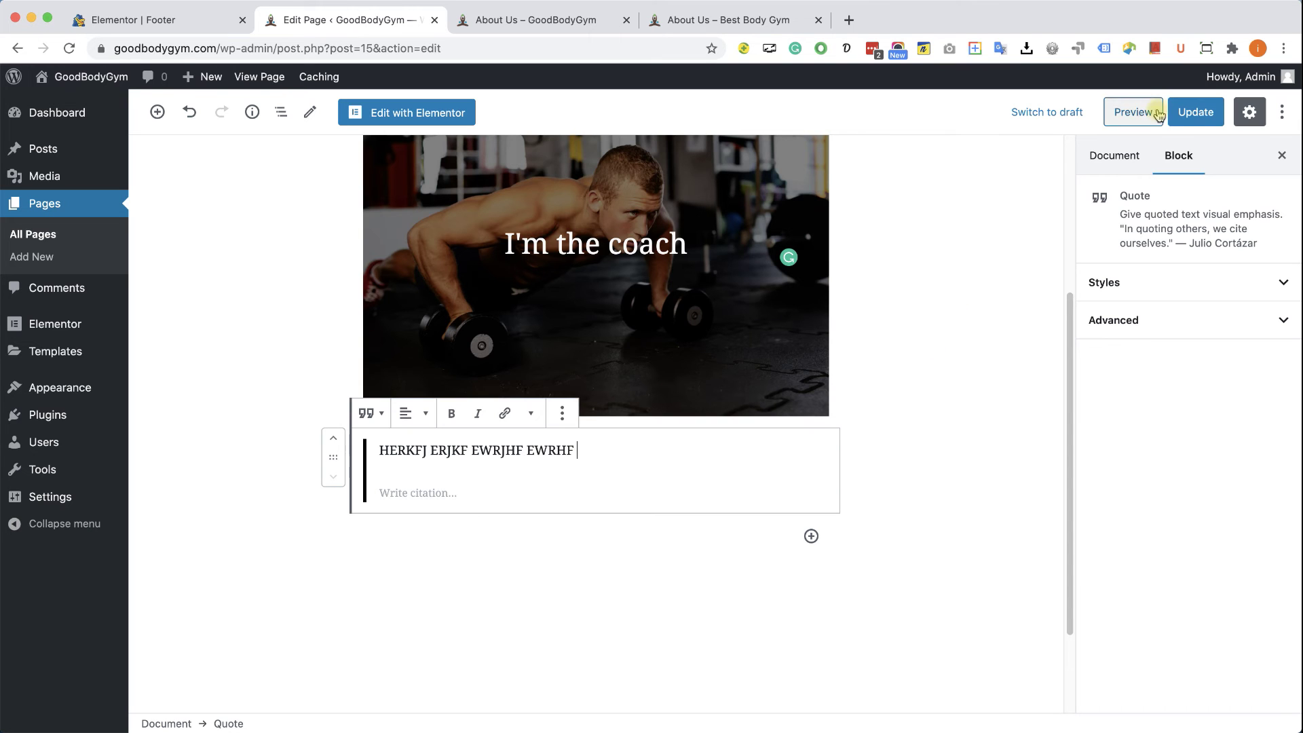
- Update the About Us page, reload its published version to check the quote, and return to the page editor
click(1194, 112)
click(515, 20)
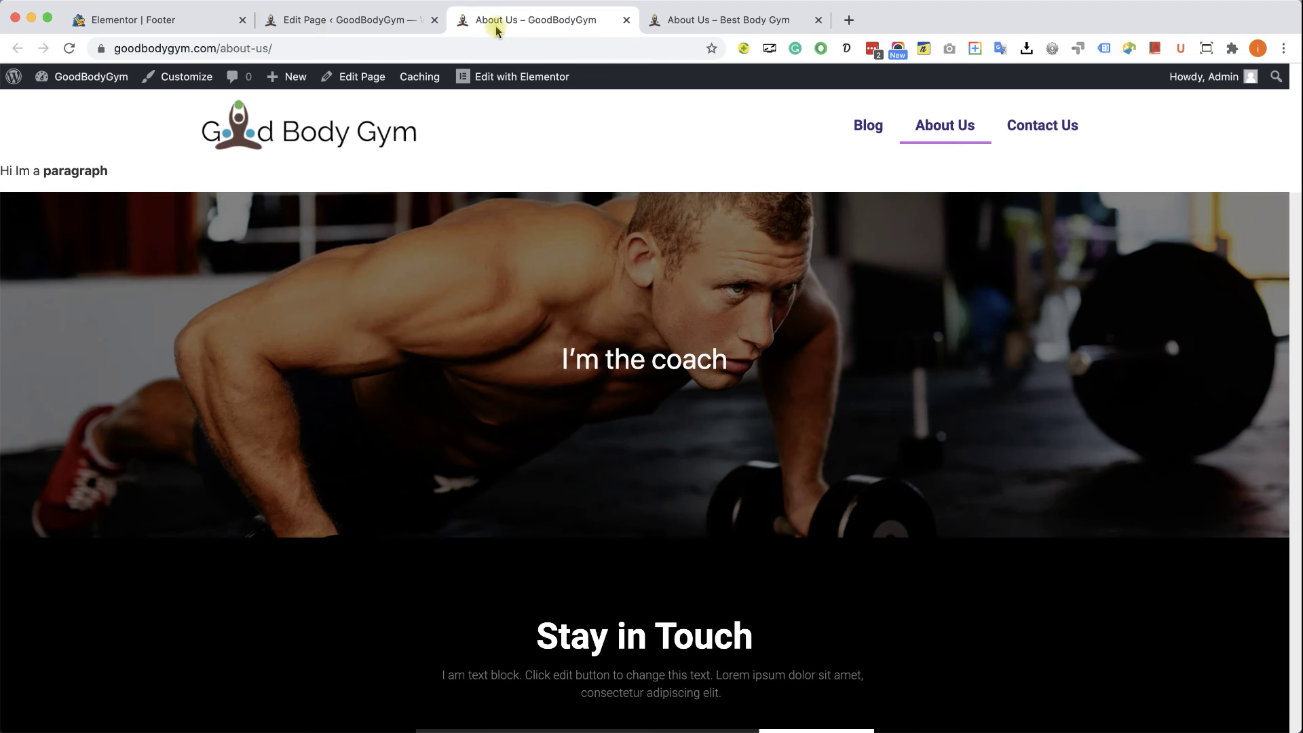
click(70, 48)
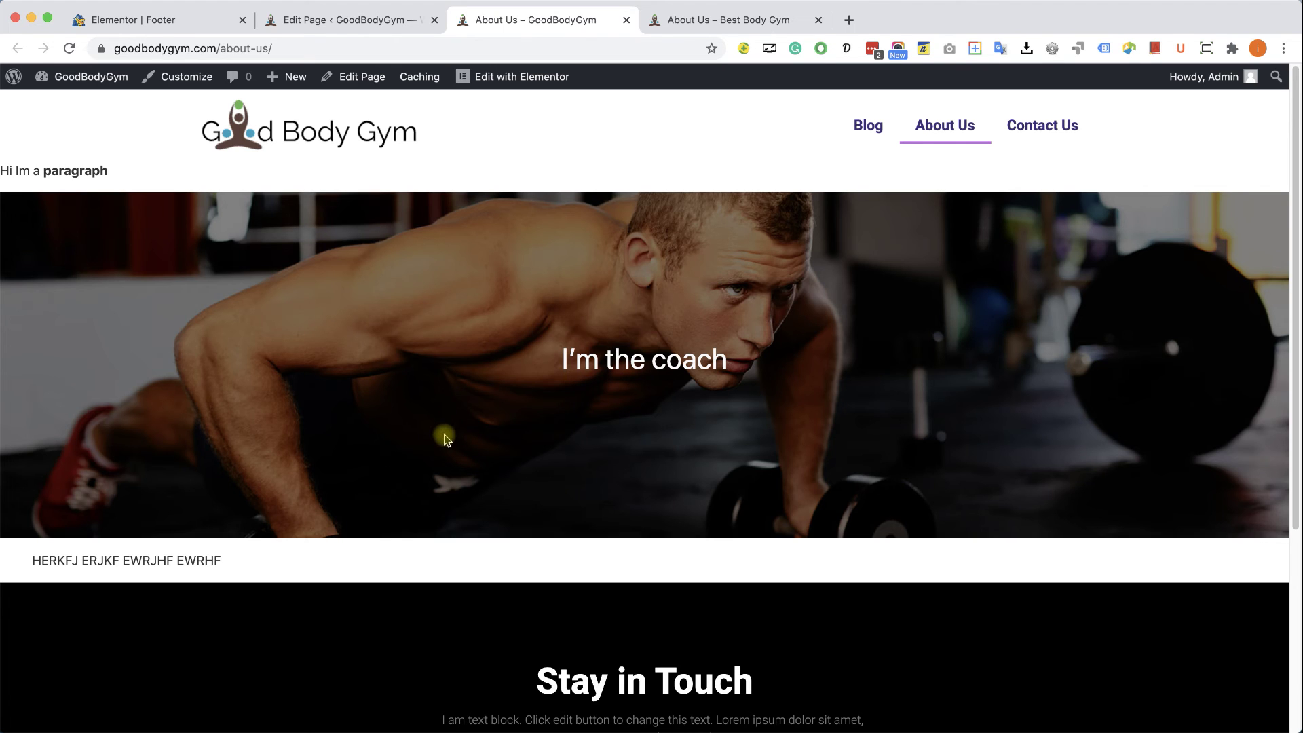
click(378, 30)
- Hide and restore the editor's settings sidebar, and turn Spotlight mode on and back off
scroll(907, 472, up, 3)
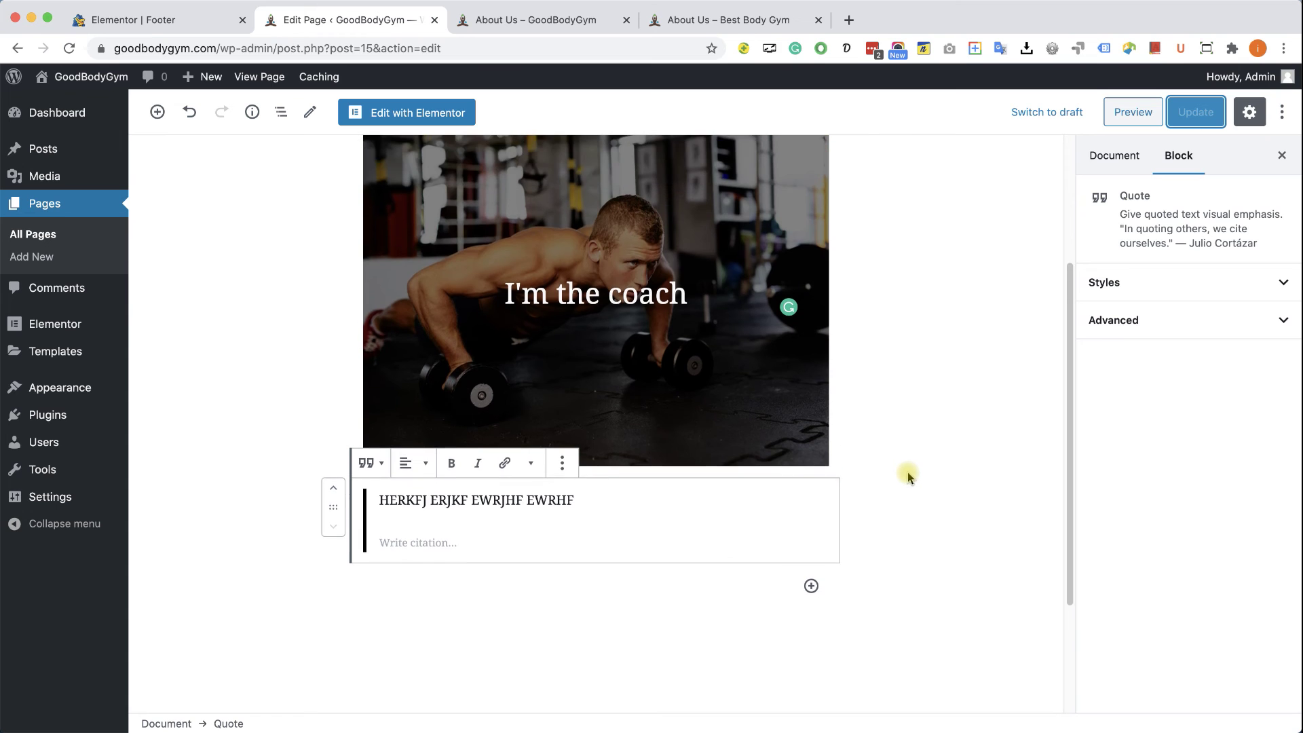
scroll(906, 471, up, 3)
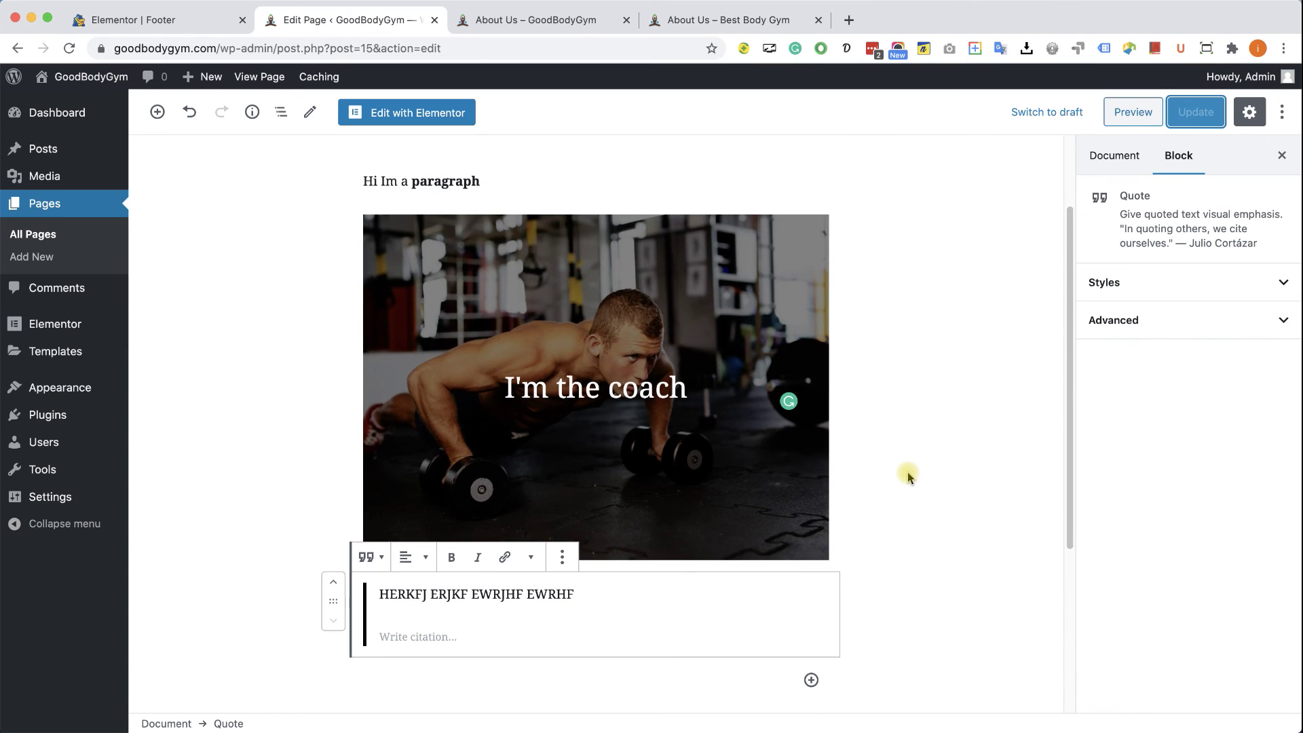
scroll(907, 475, up, 1)
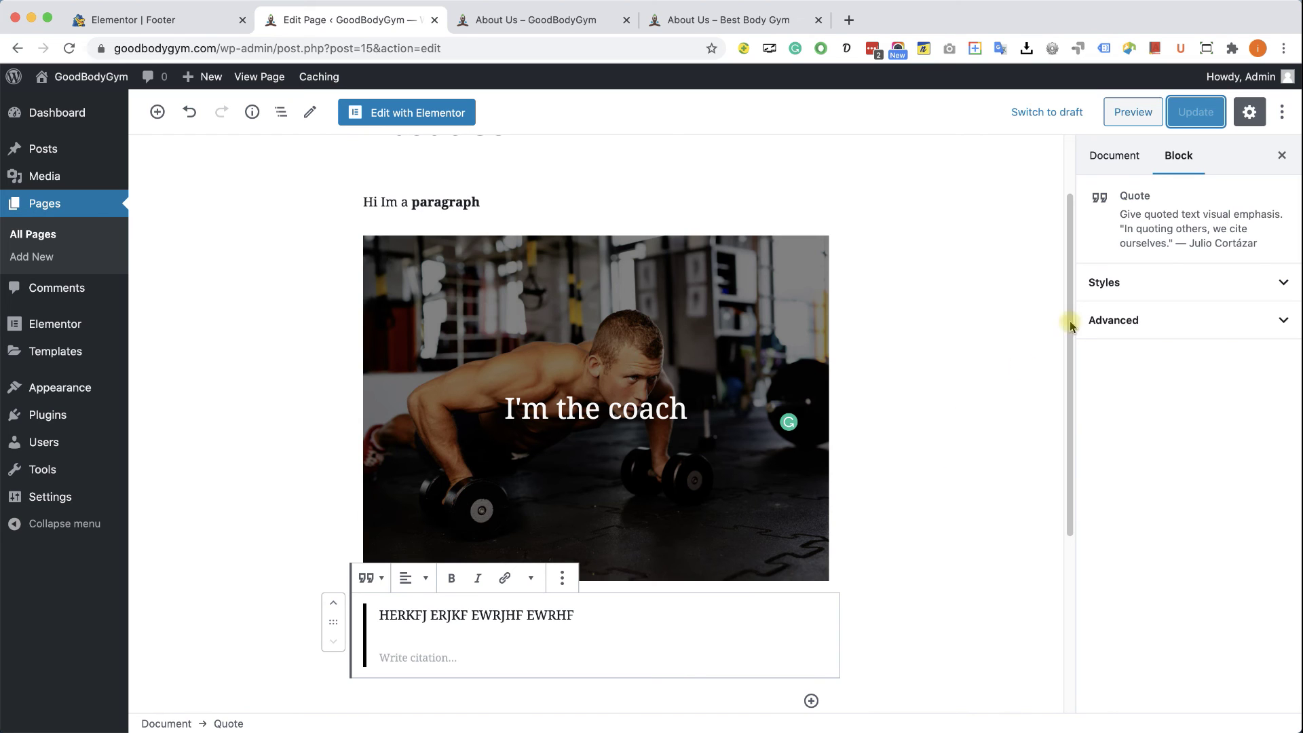
click(1251, 113)
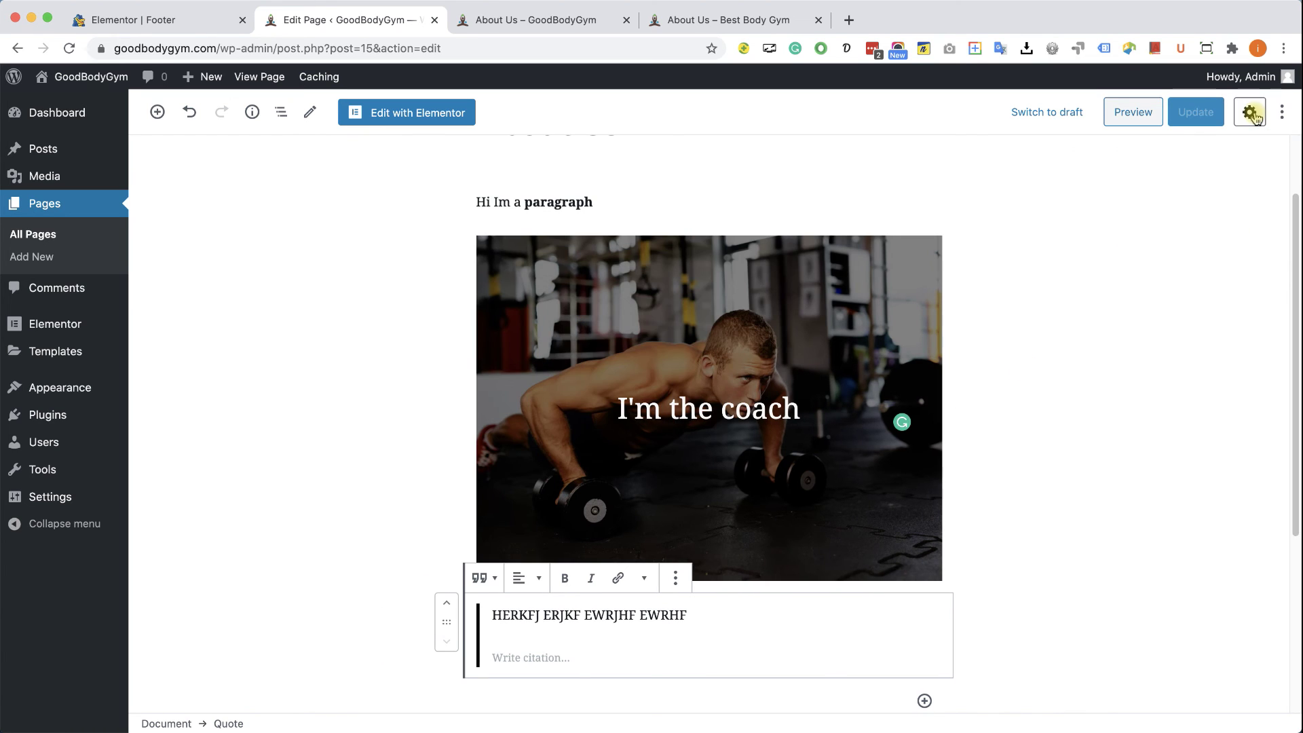
click(1252, 113)
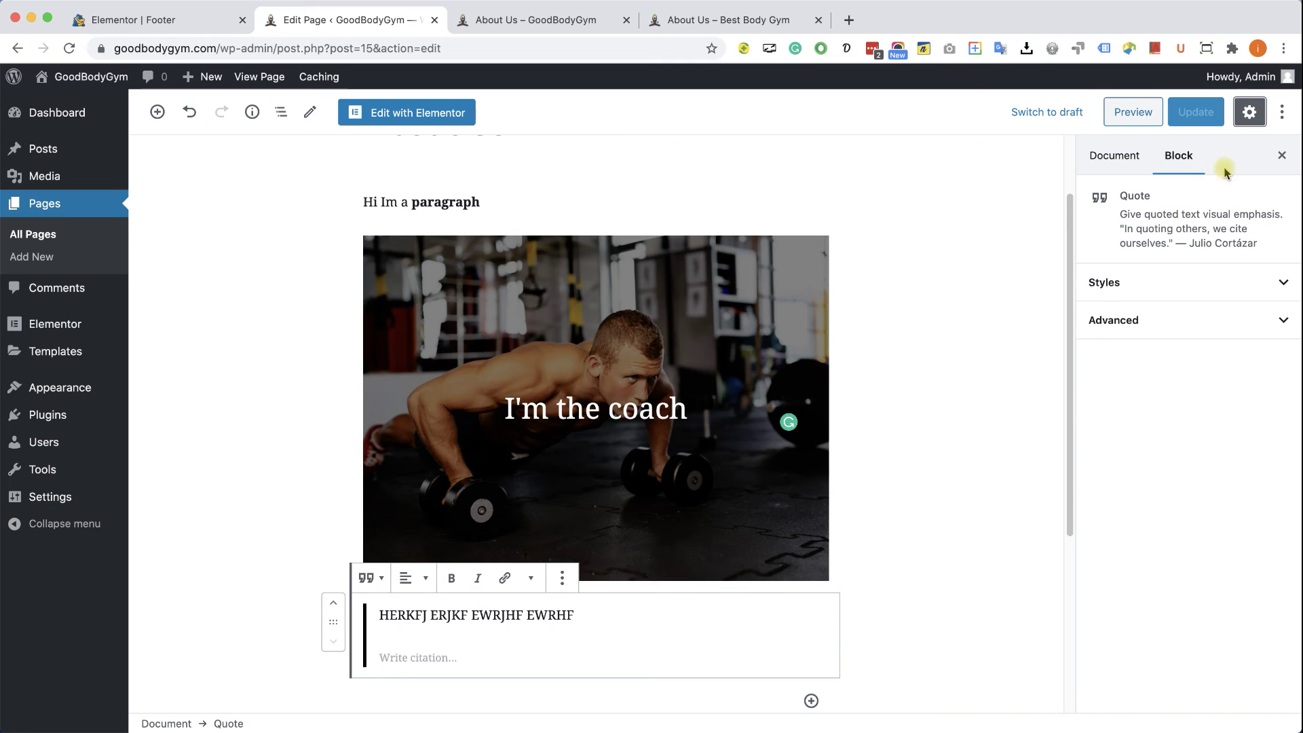
click(1280, 113)
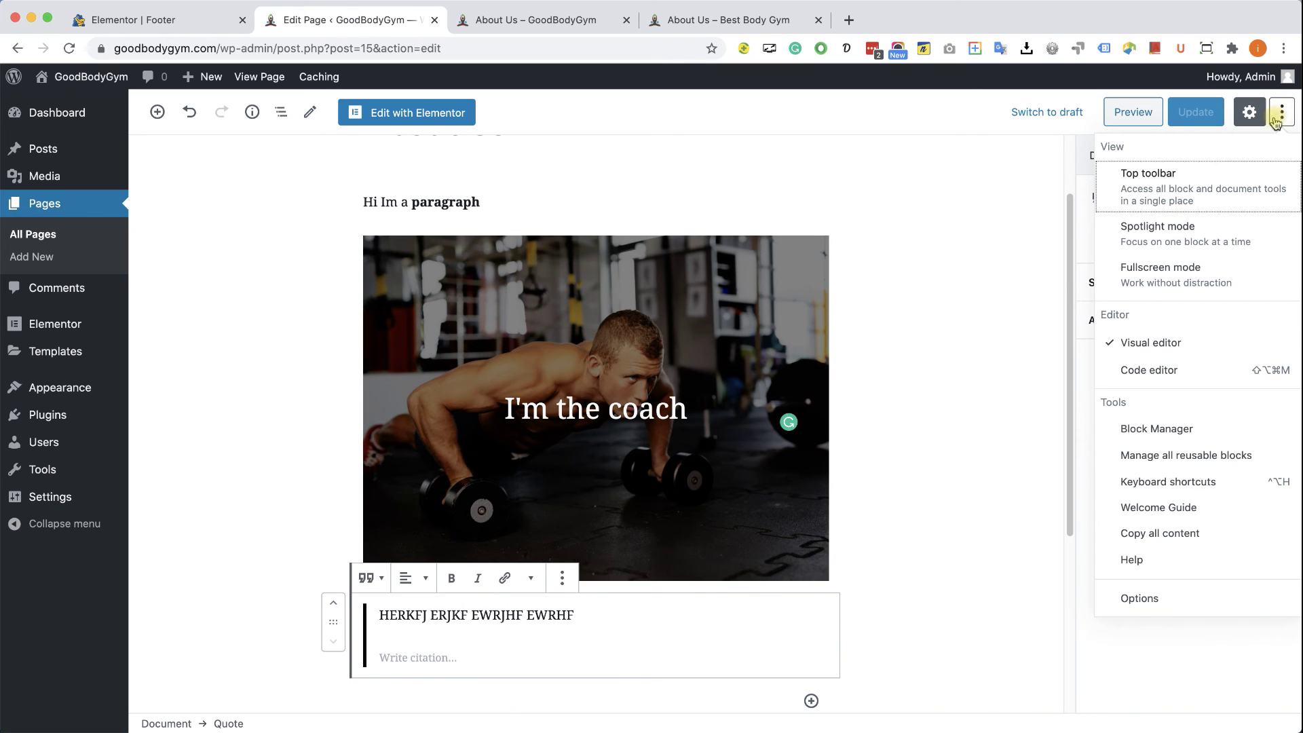
click(1206, 232)
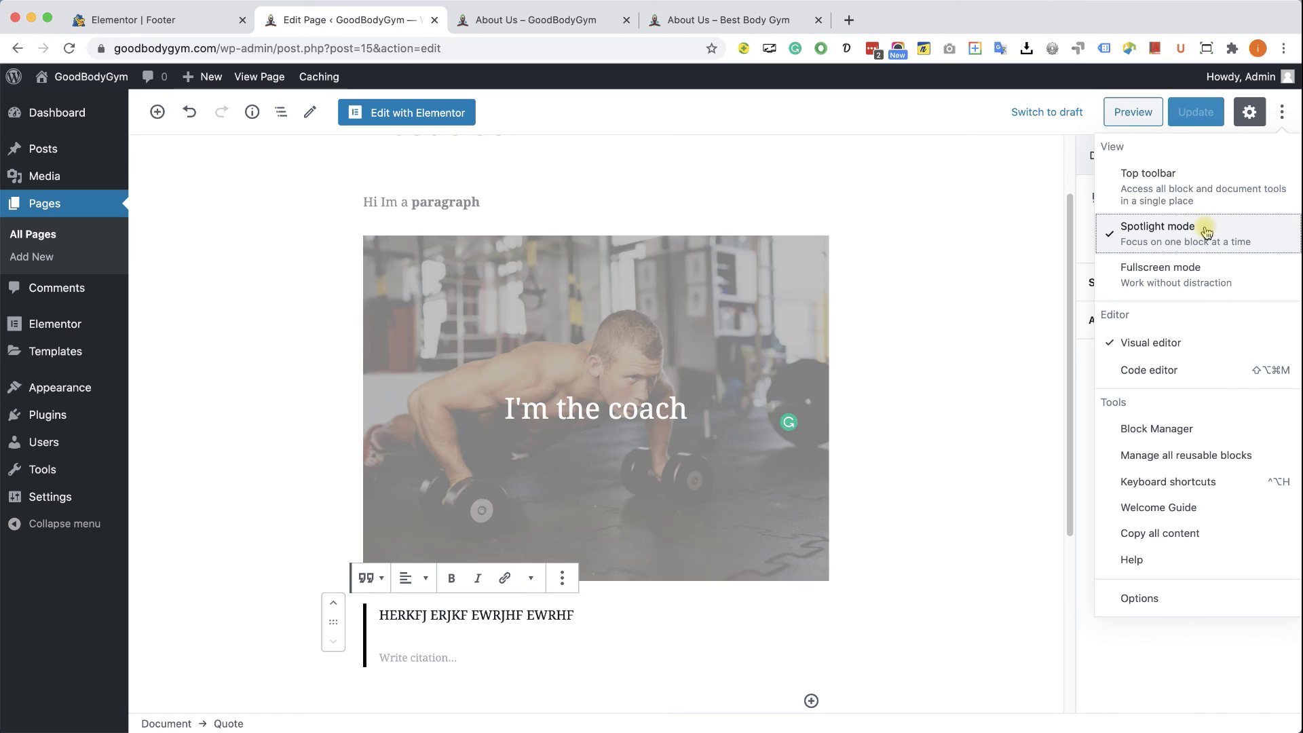
click(1188, 233)
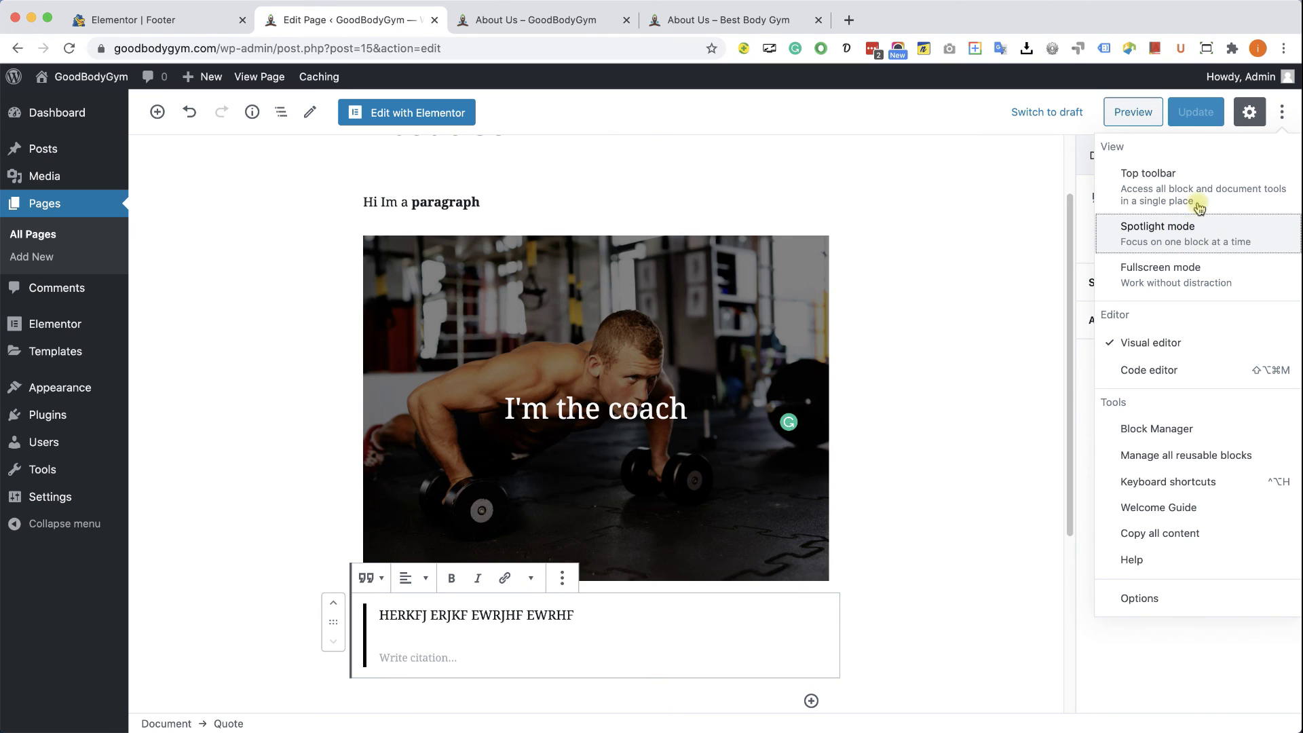
click(895, 302)
- Remove the quote, cover image and paragraph blocks from the About Us page
scroll(865, 441, down, 1)
scroll(865, 441, down, 3)
click(677, 522)
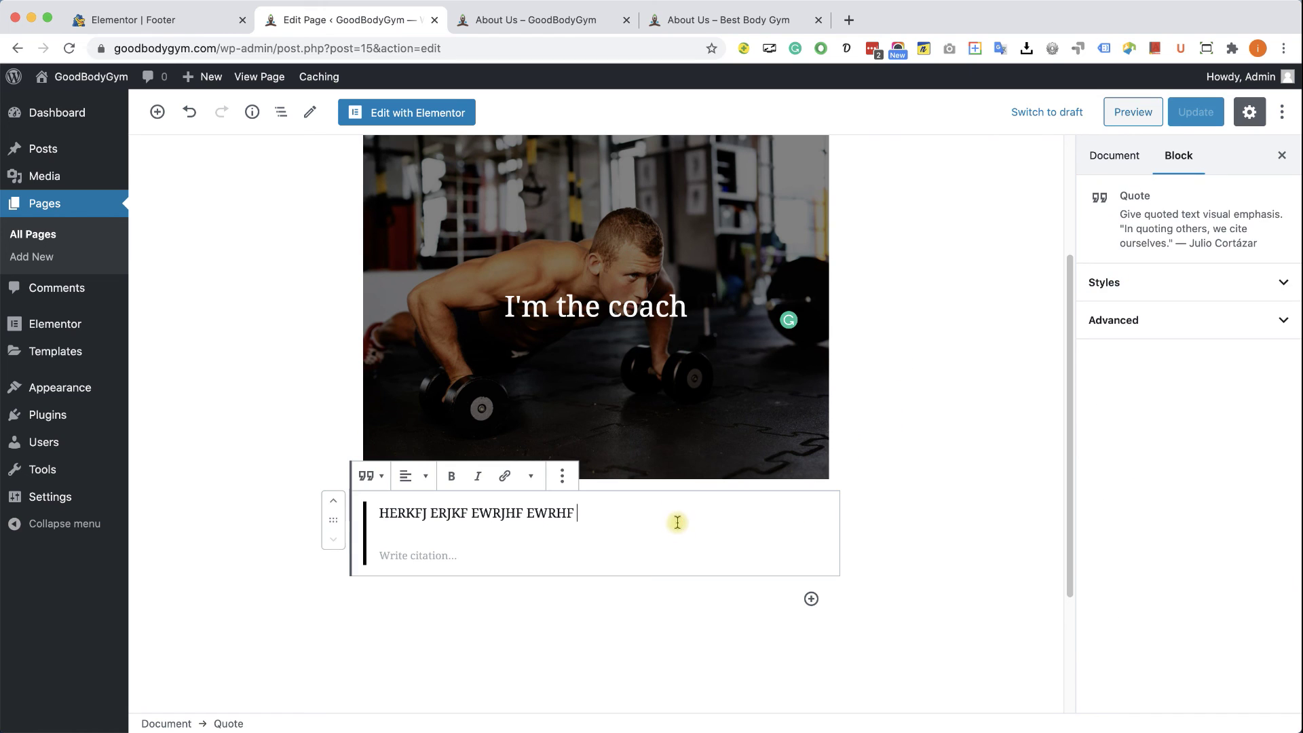
click(842, 502)
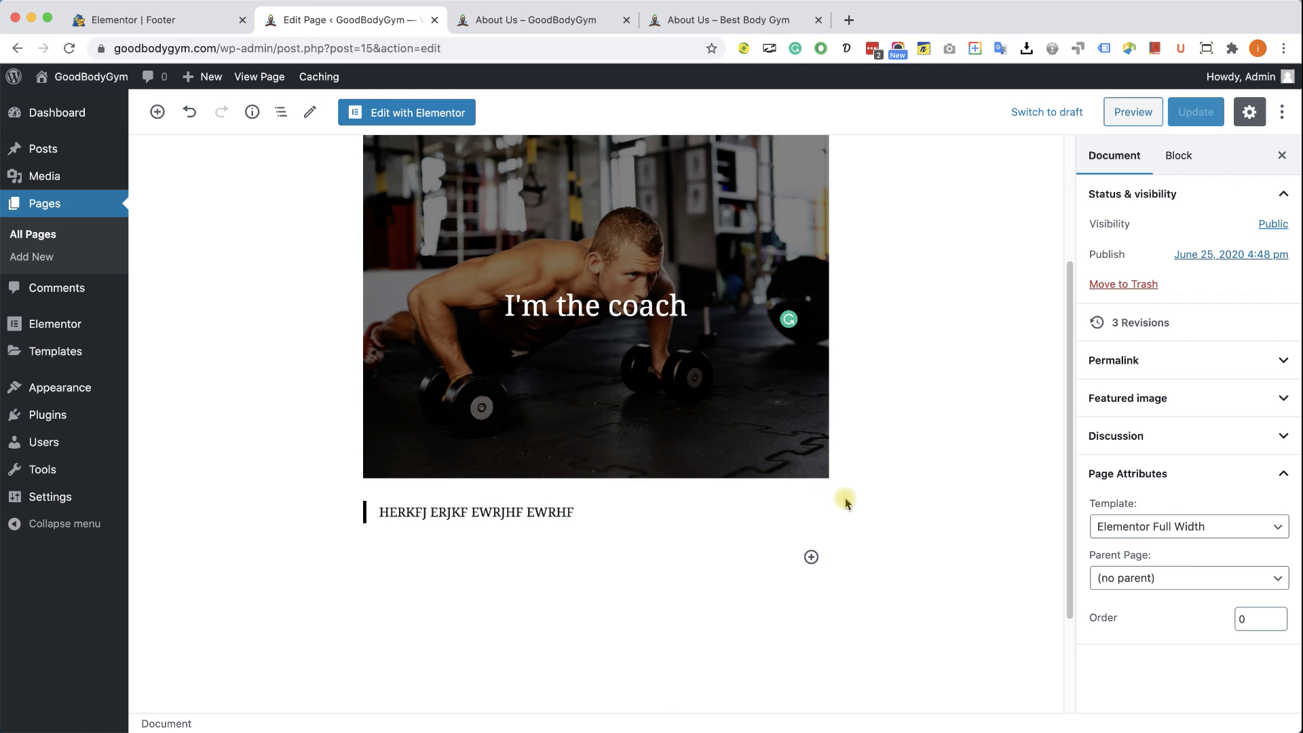
click(639, 509)
click(559, 475)
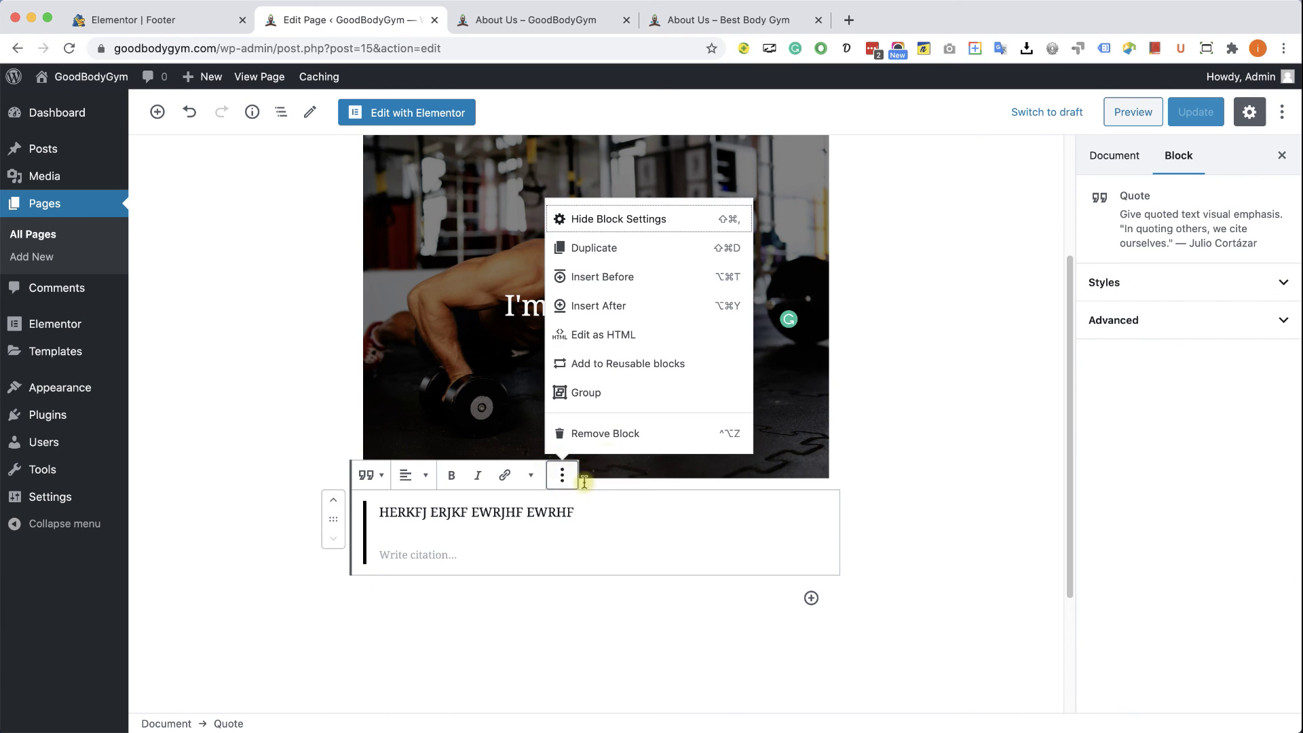
click(582, 431)
scroll(614, 450, up, 3)
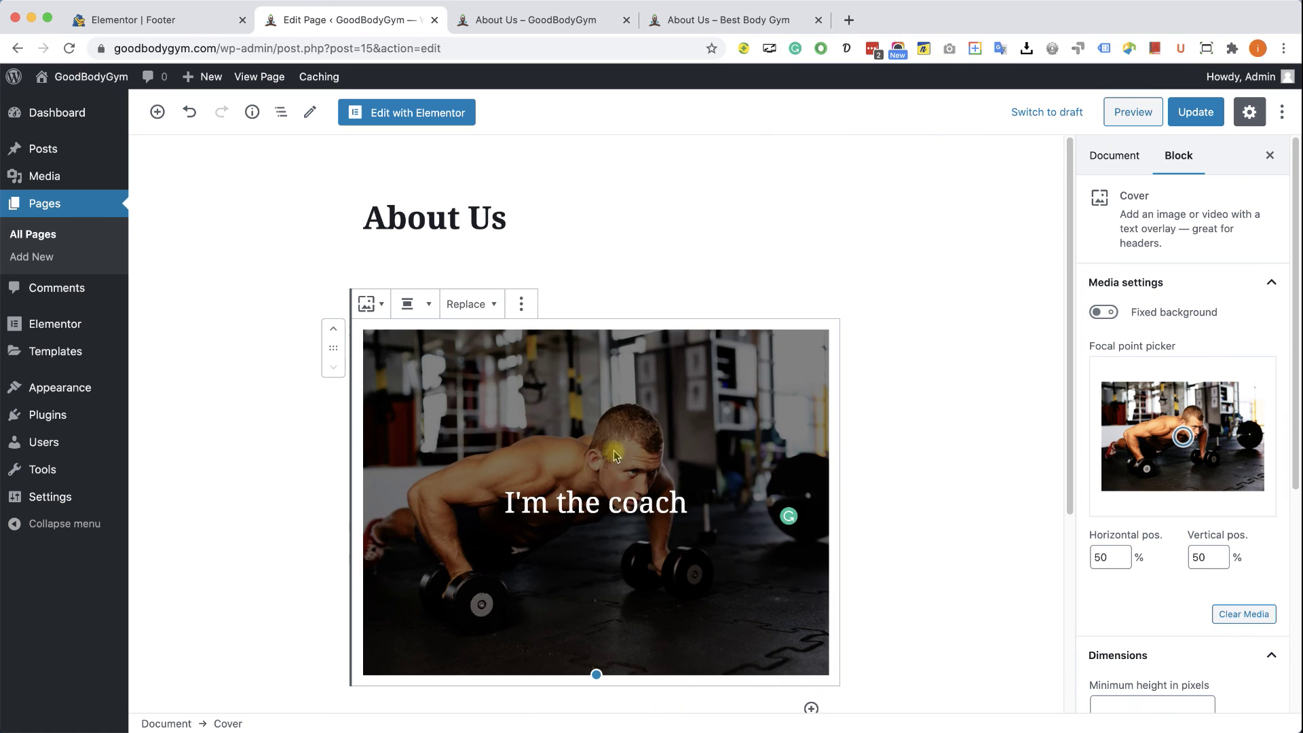
click(521, 304)
click(572, 528)
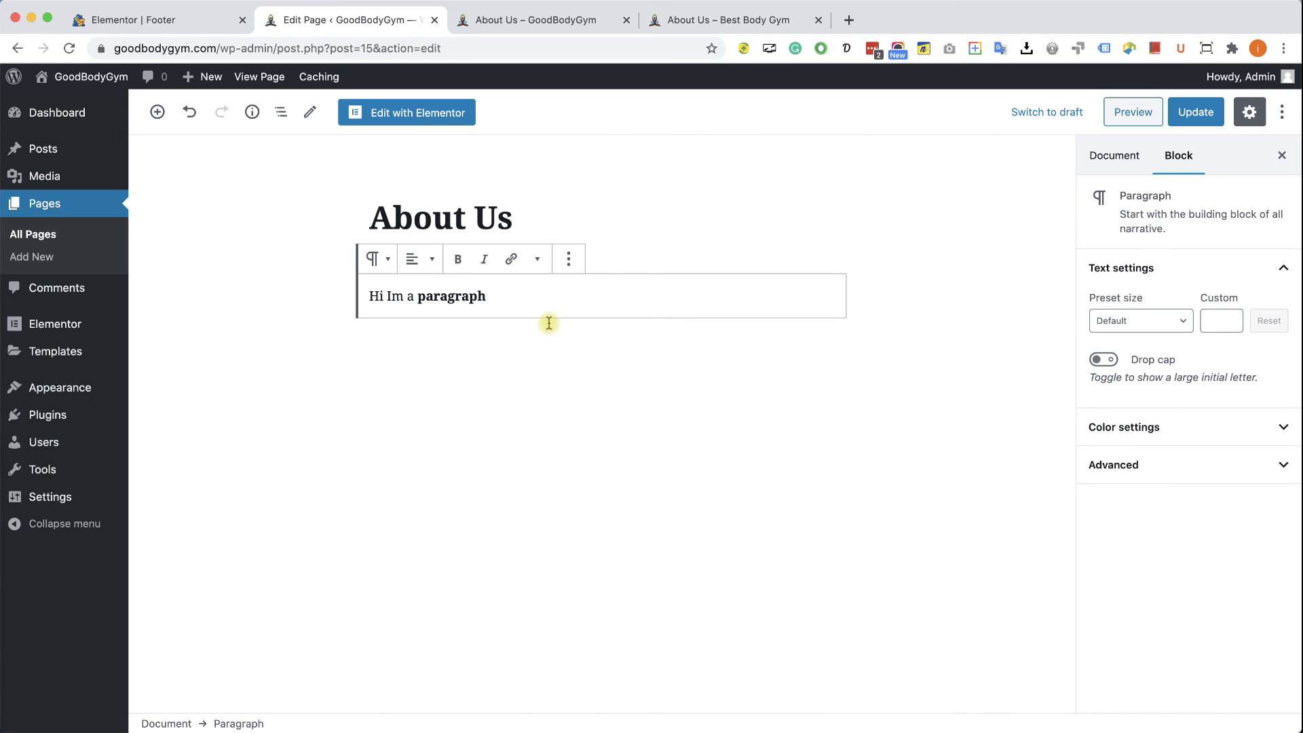
click(568, 258)
click(594, 513)
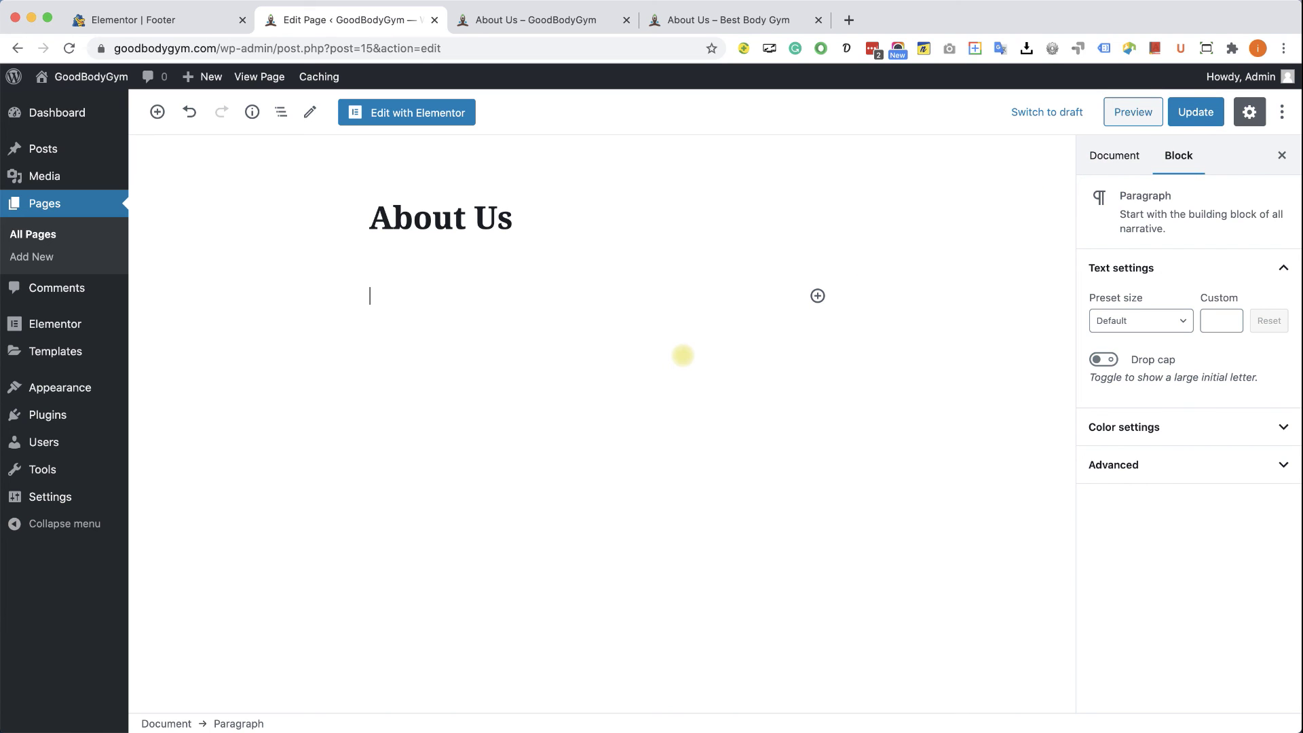
- Update the emptied About Us page and open it for editing in Elementor
click(1192, 113)
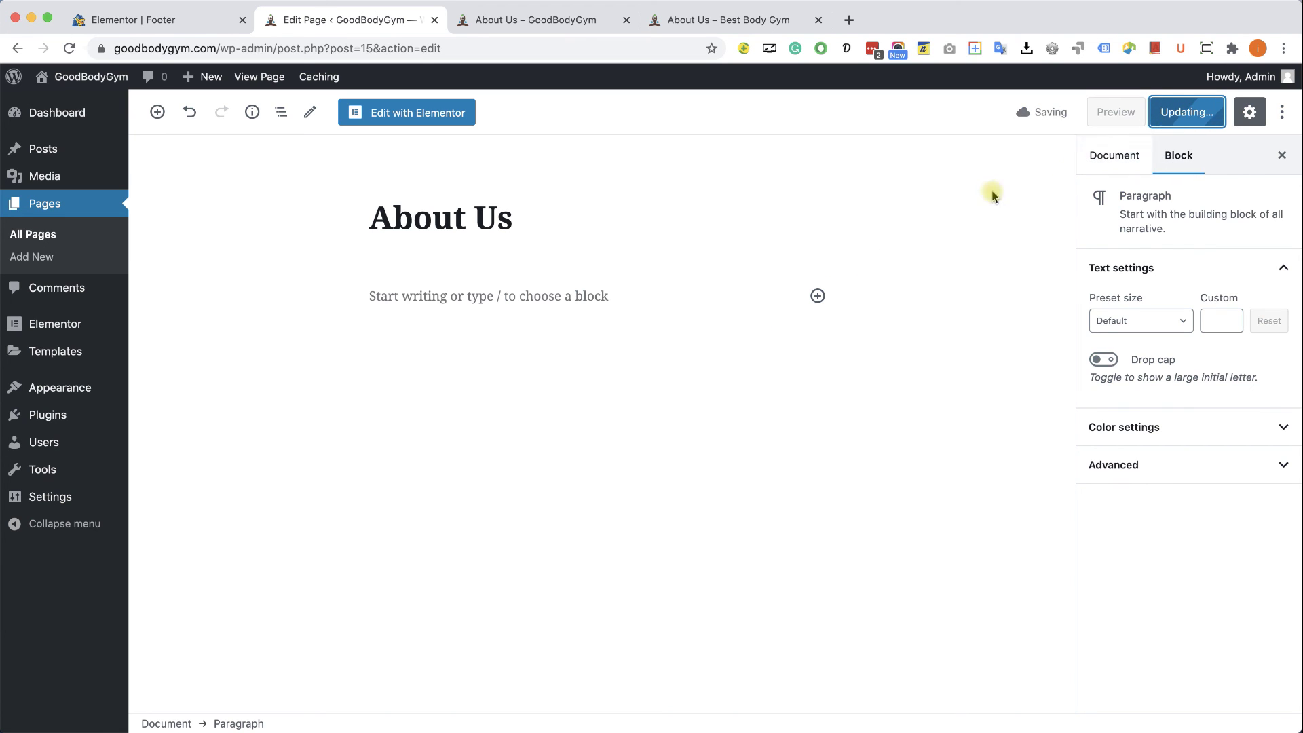
click(415, 119)
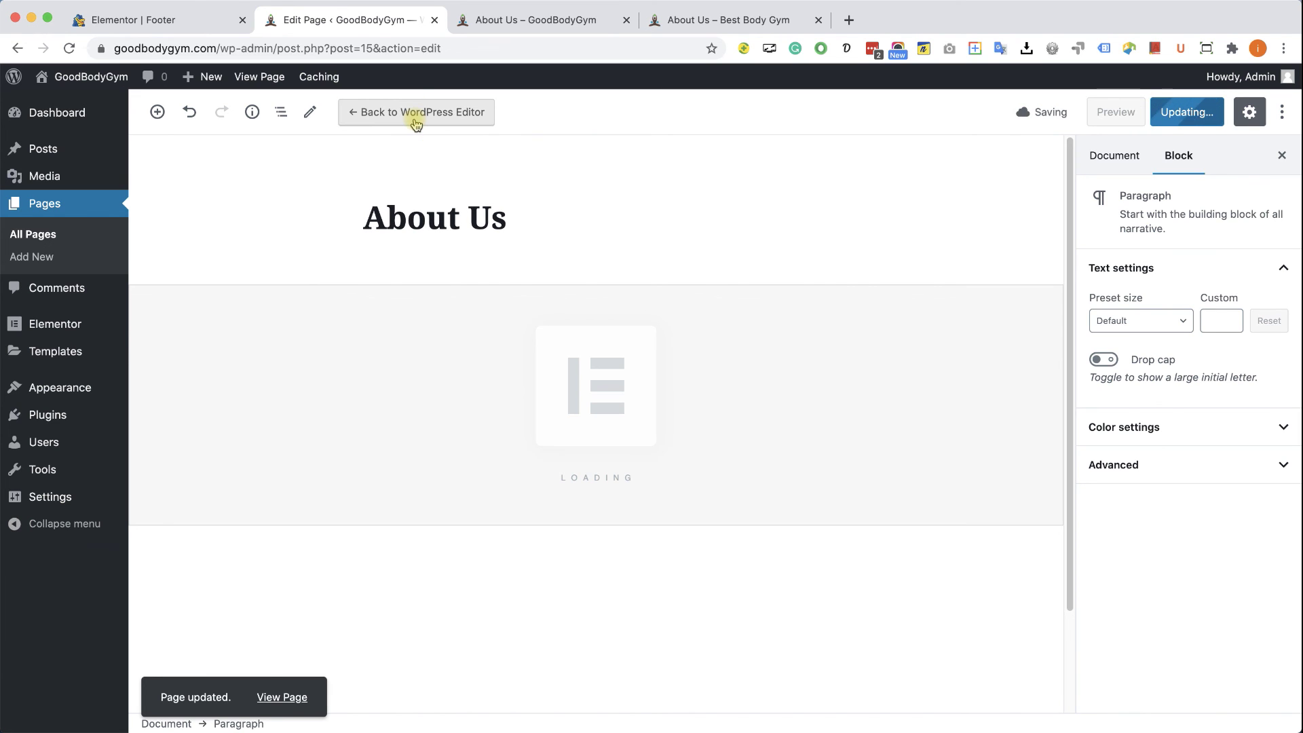